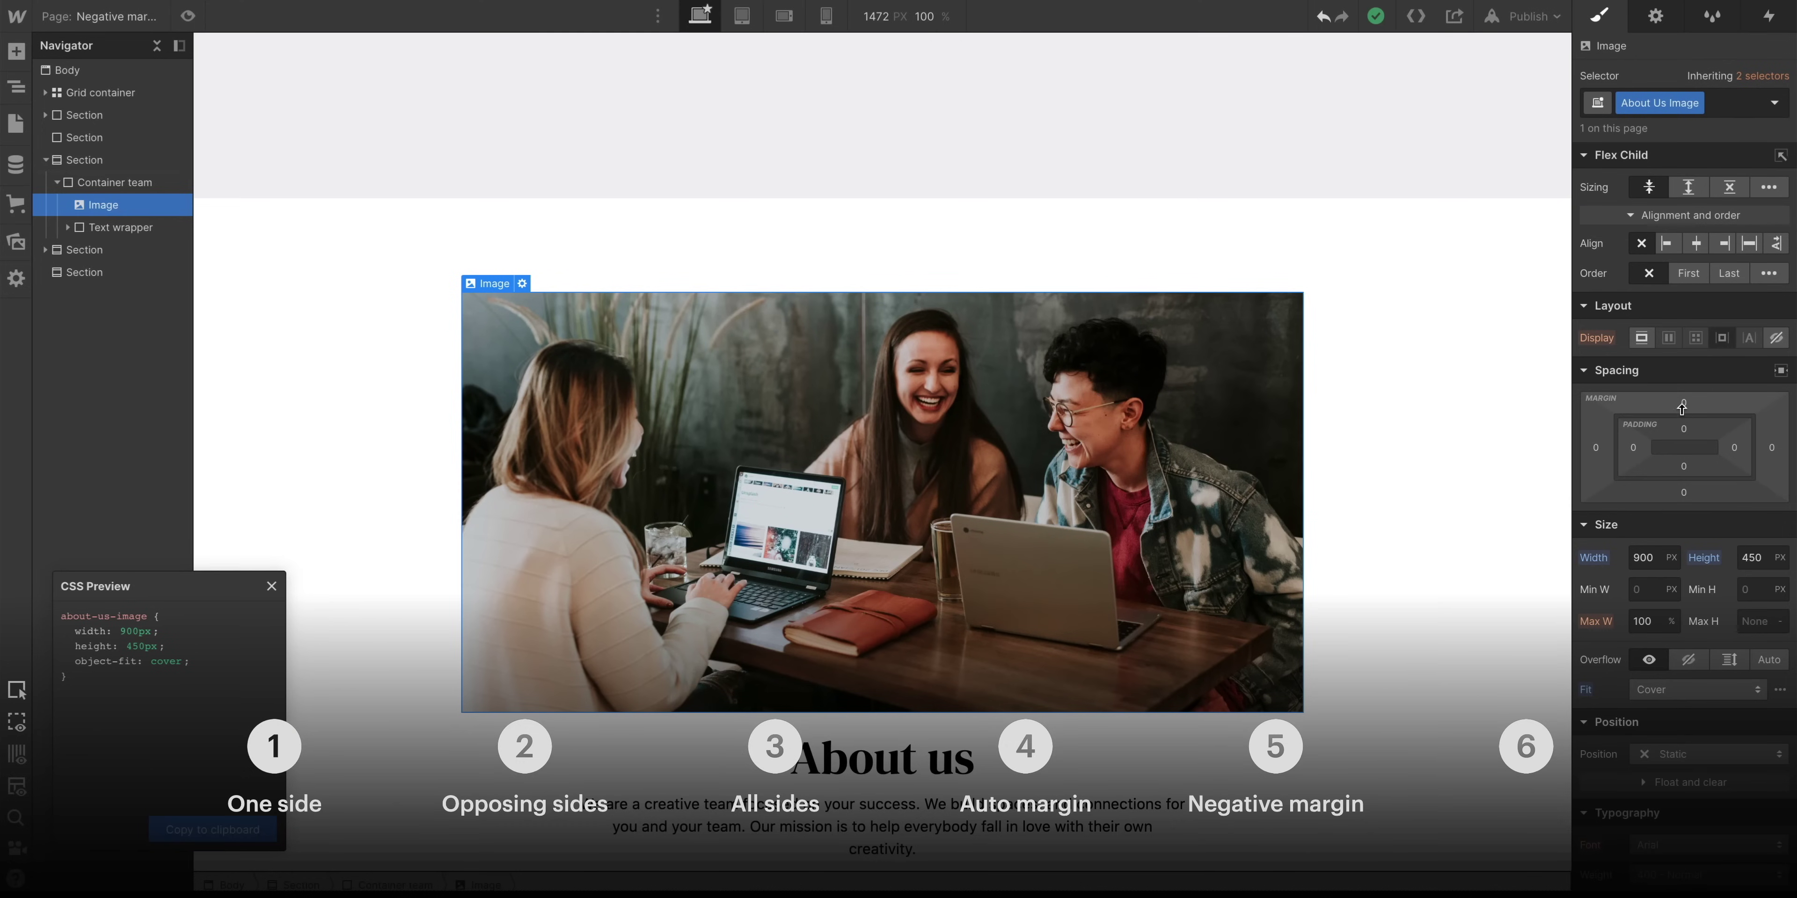
Give the image a negative top margin and the card titles a 19 px bottom margin
{"action": "left_click_drag", "start_coordinate": [1681, 408], "coordinate": [1675, 510]}
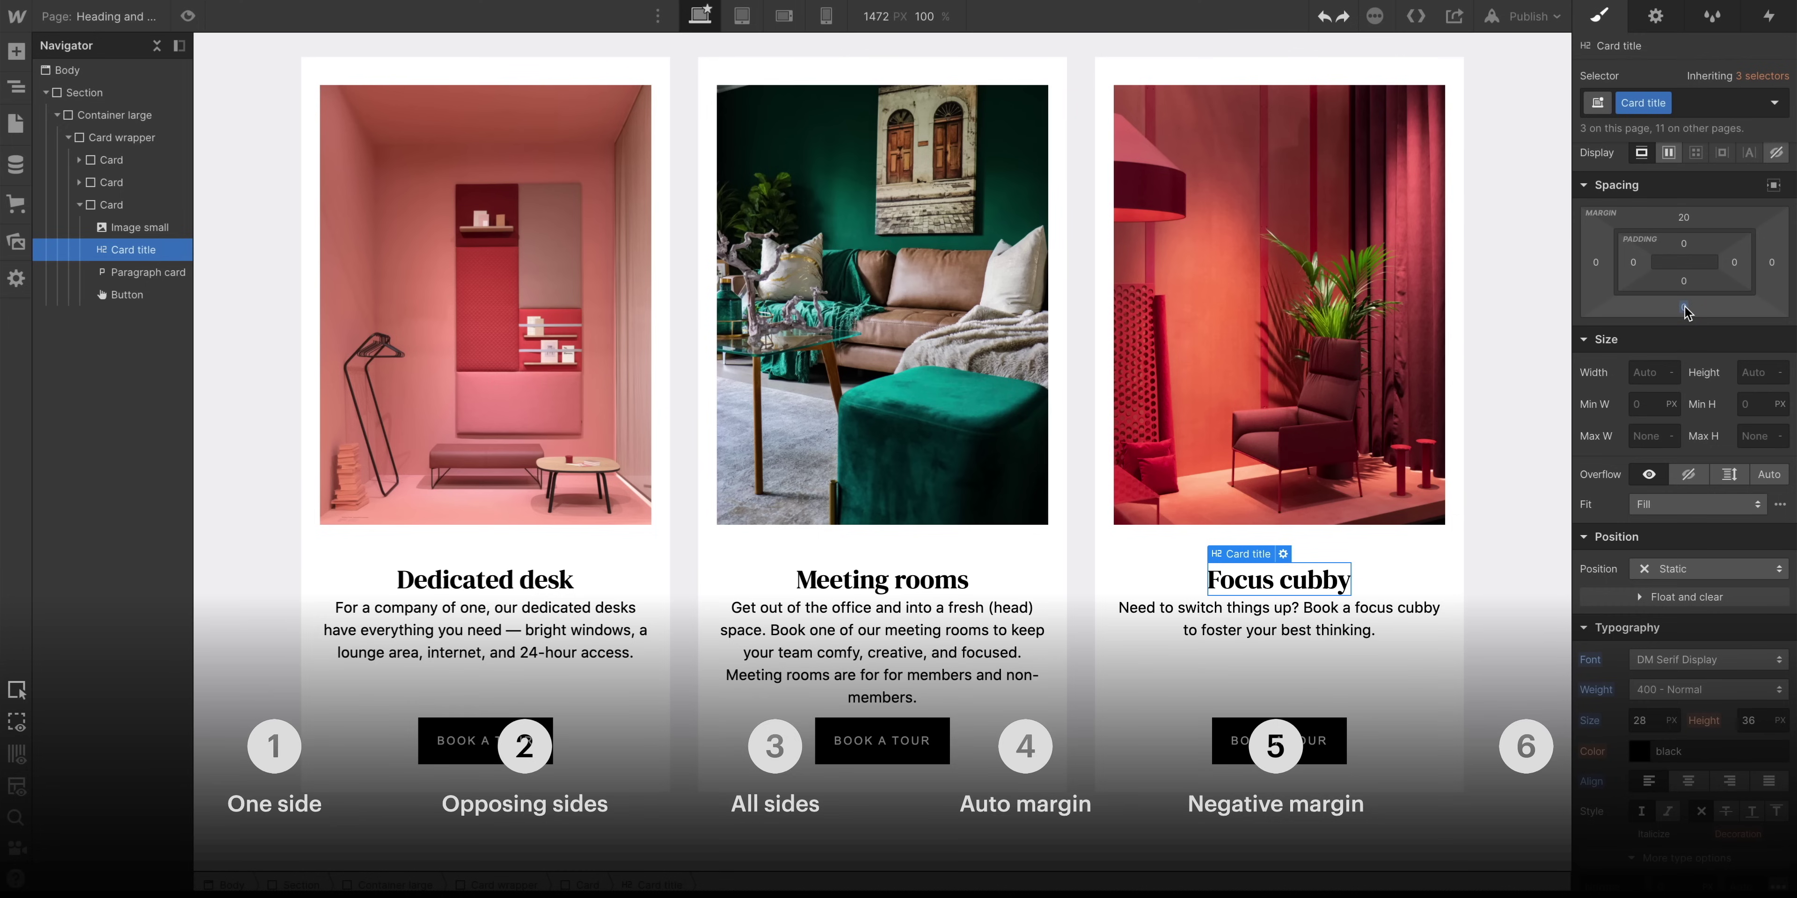
{"action": "left_click_drag", "start_coordinate": [1684, 311], "coordinate": [1688, 327]}
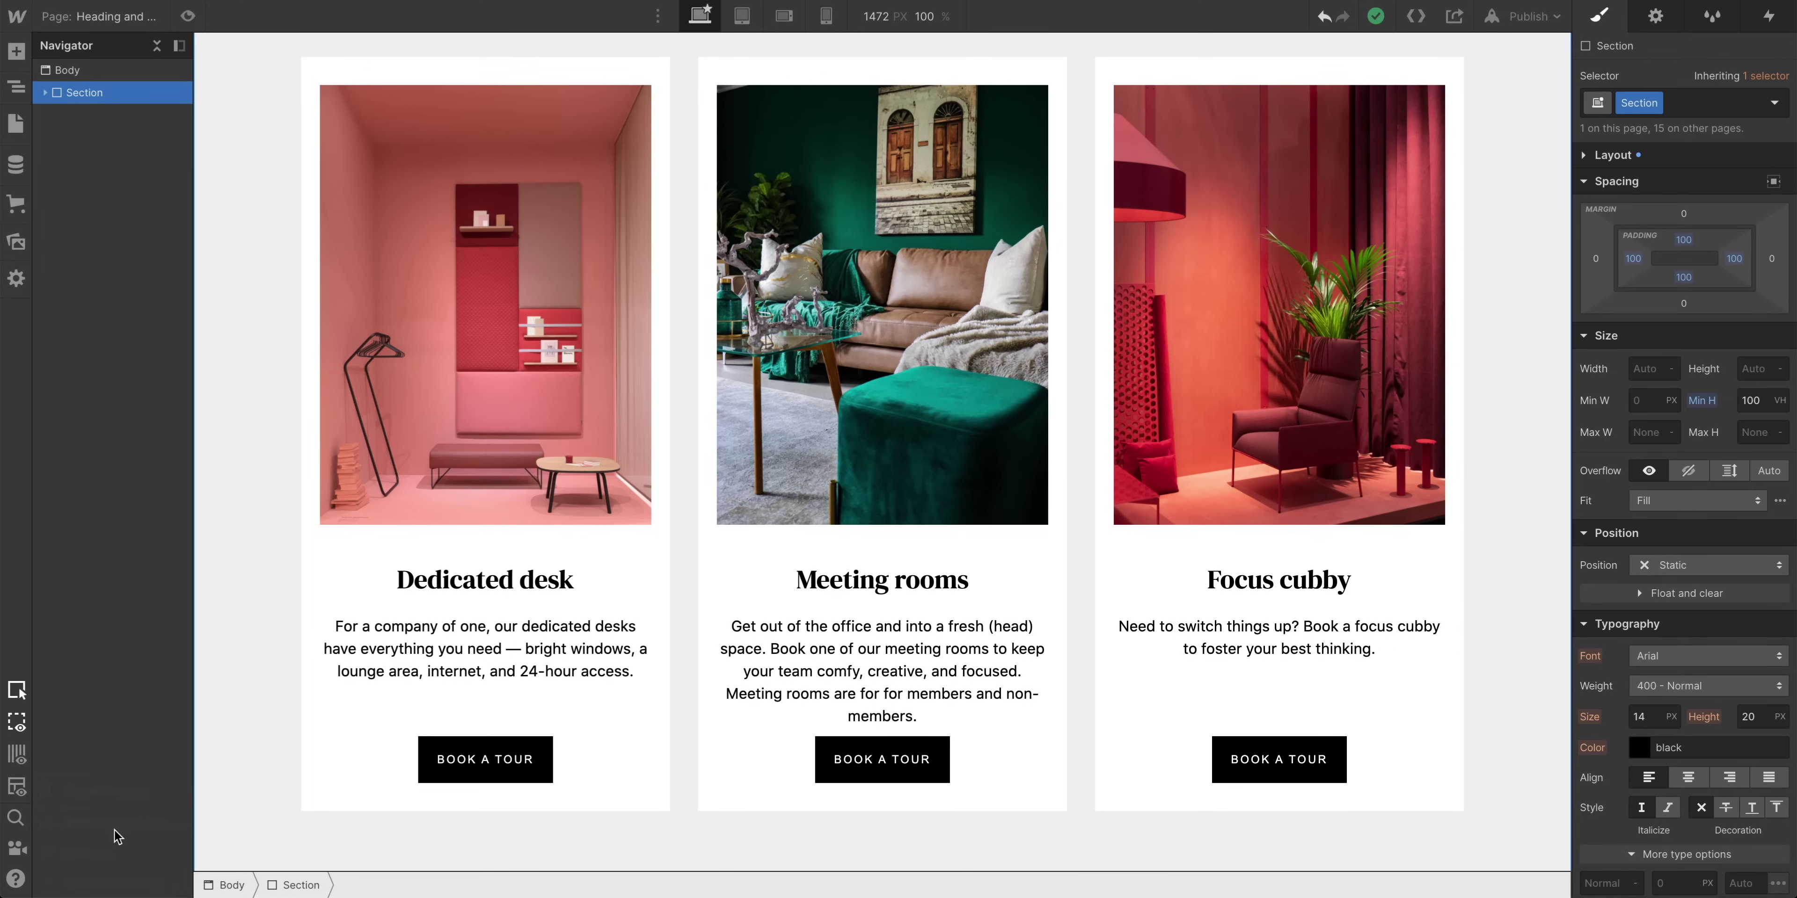
Show the CSS preview and set the Dedicated desk card's top padding to 30 px
{"action": "mouse_move", "coordinate": [27, 876]}
{"action": "left_click", "coordinate": [55, 853]}
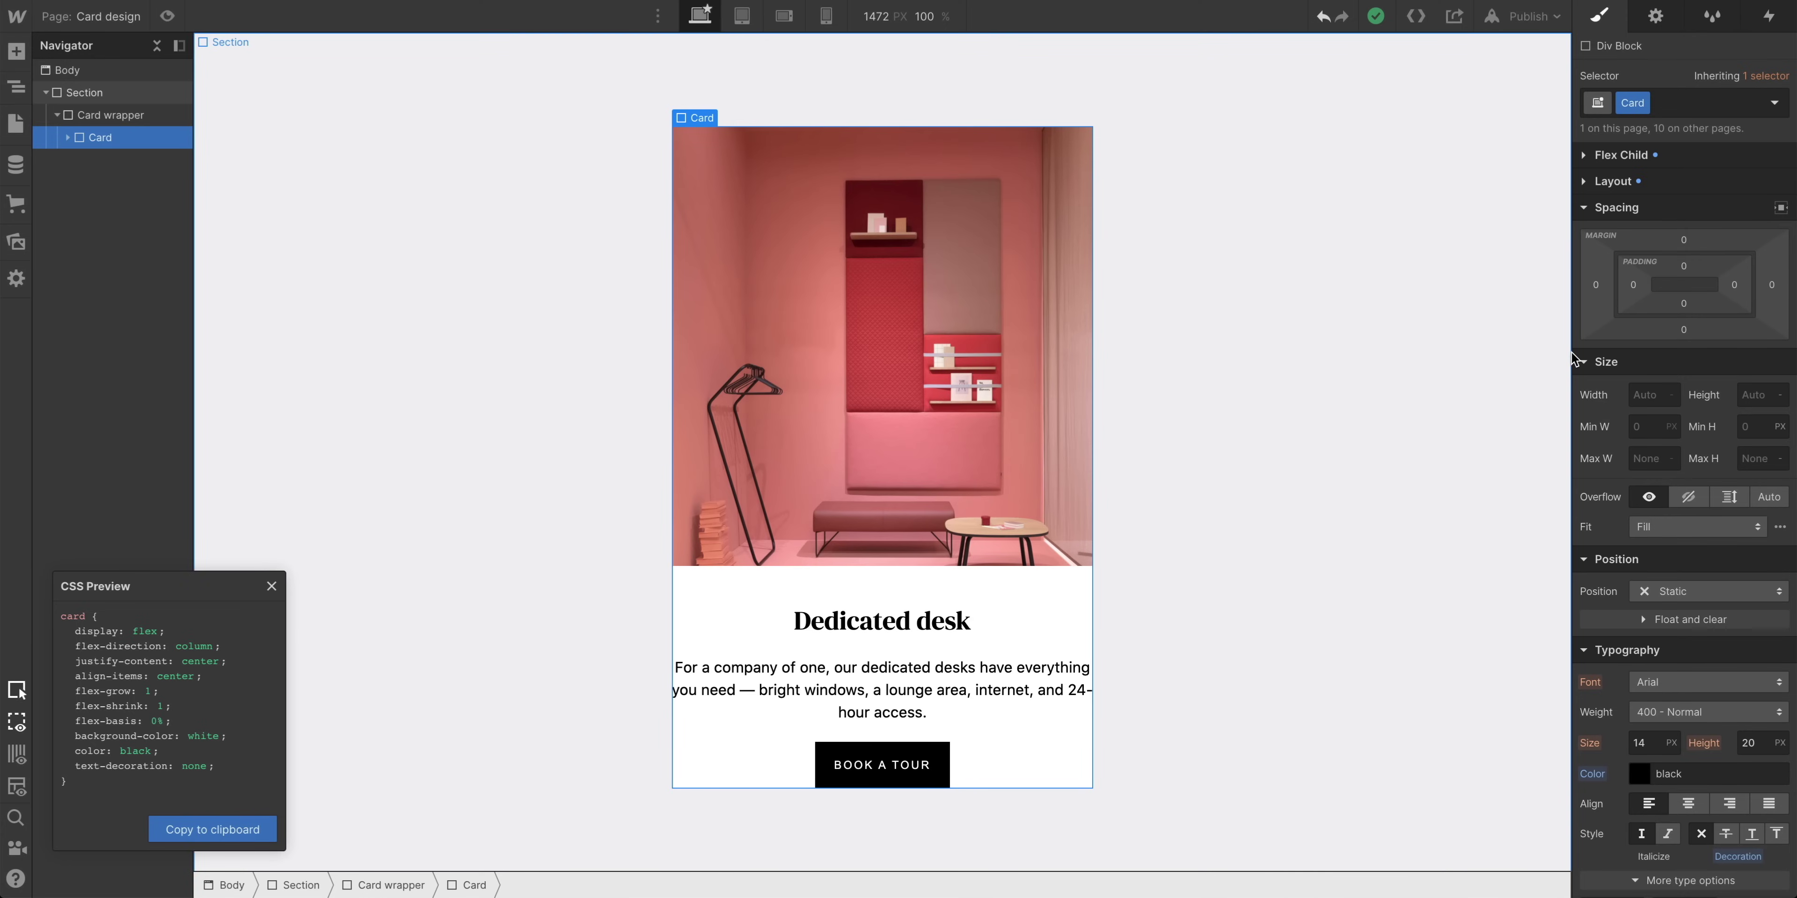
{"action": "left_click_drag", "start_coordinate": [1696, 272], "coordinate": [1696, 309]}
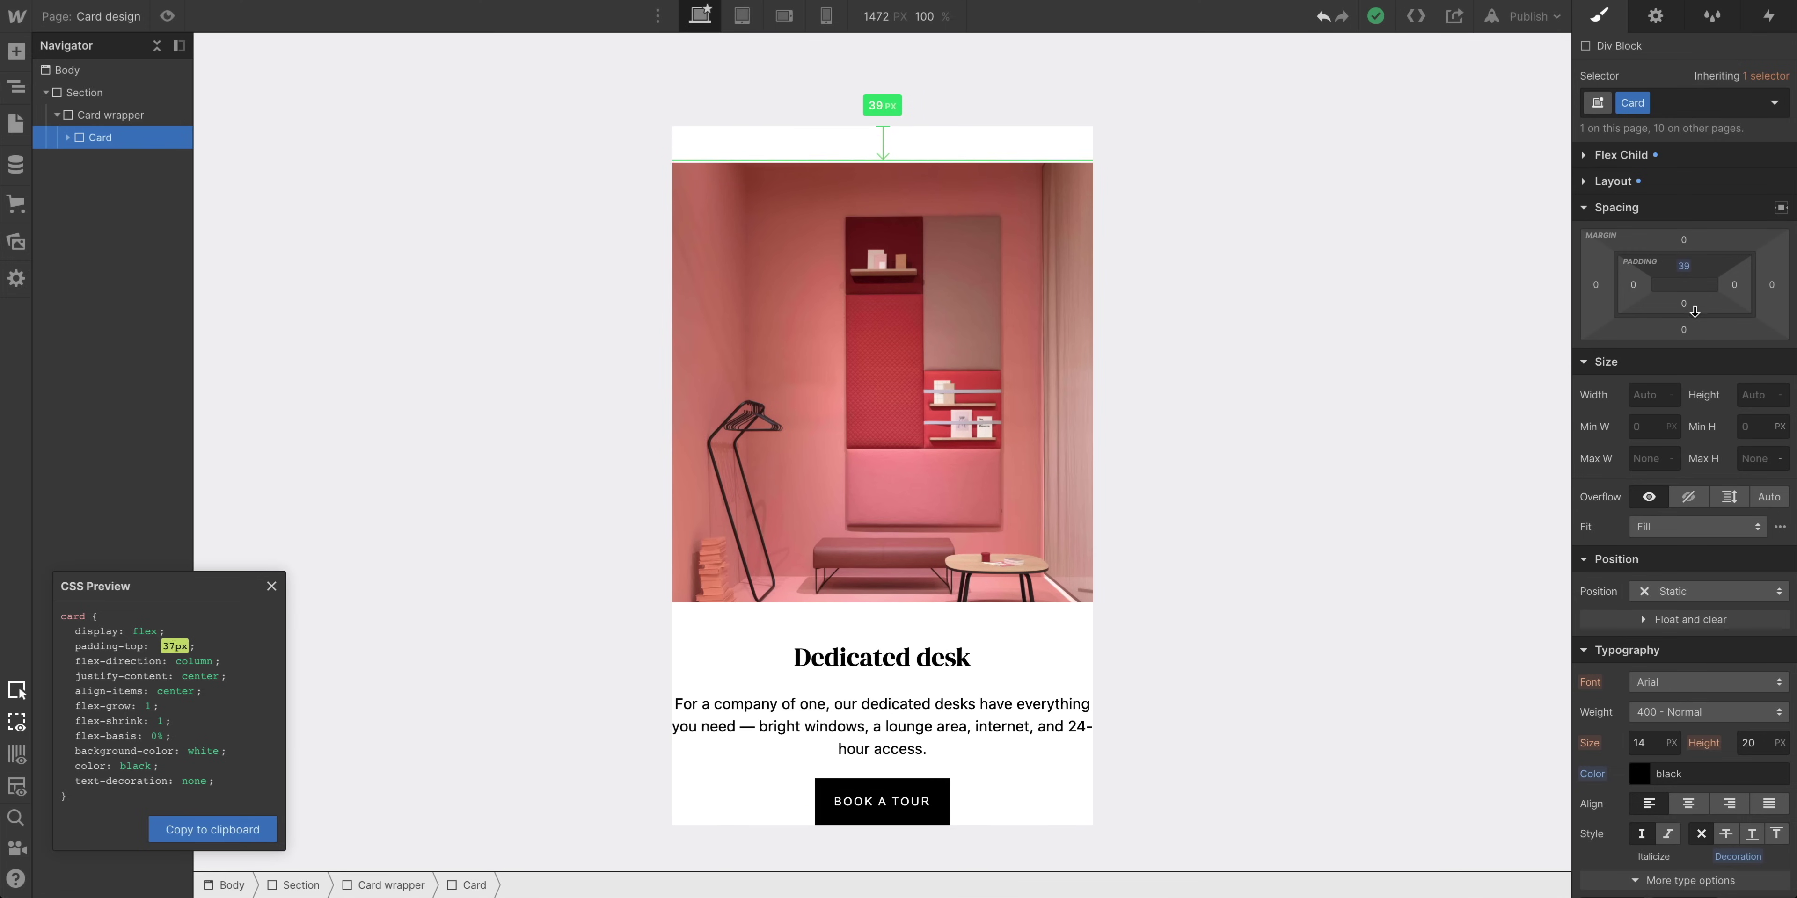
{"action": "left_click", "coordinate": [1685, 270]}
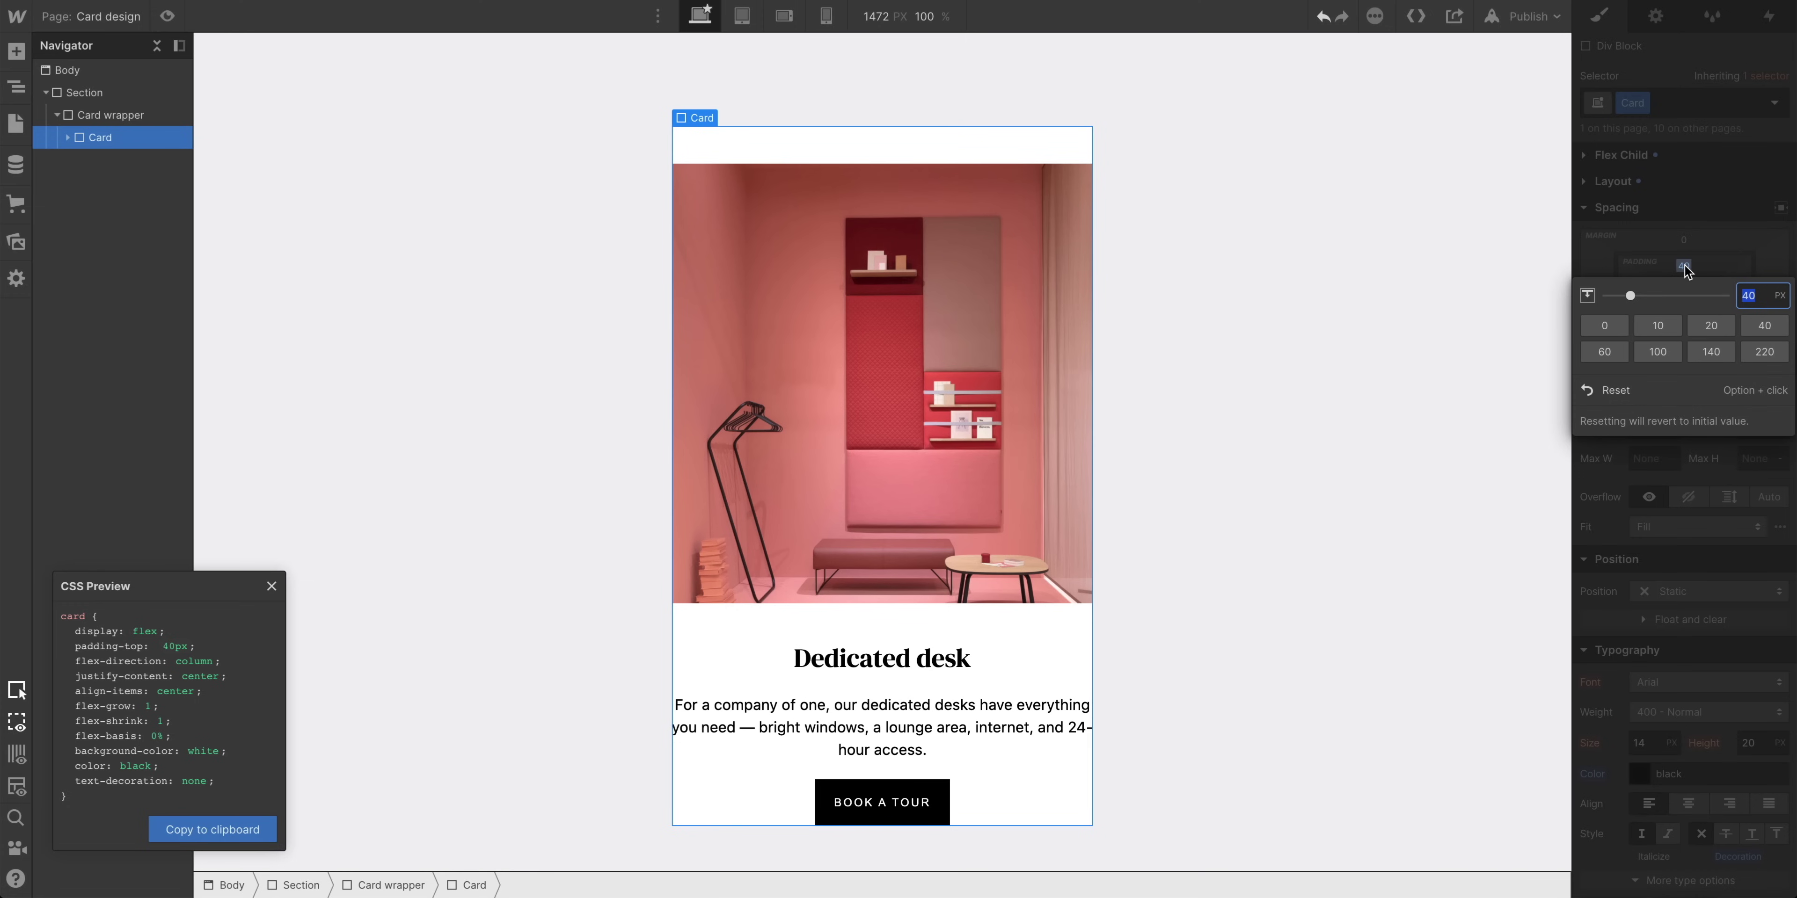
{"action": "key", "text": "Return"}
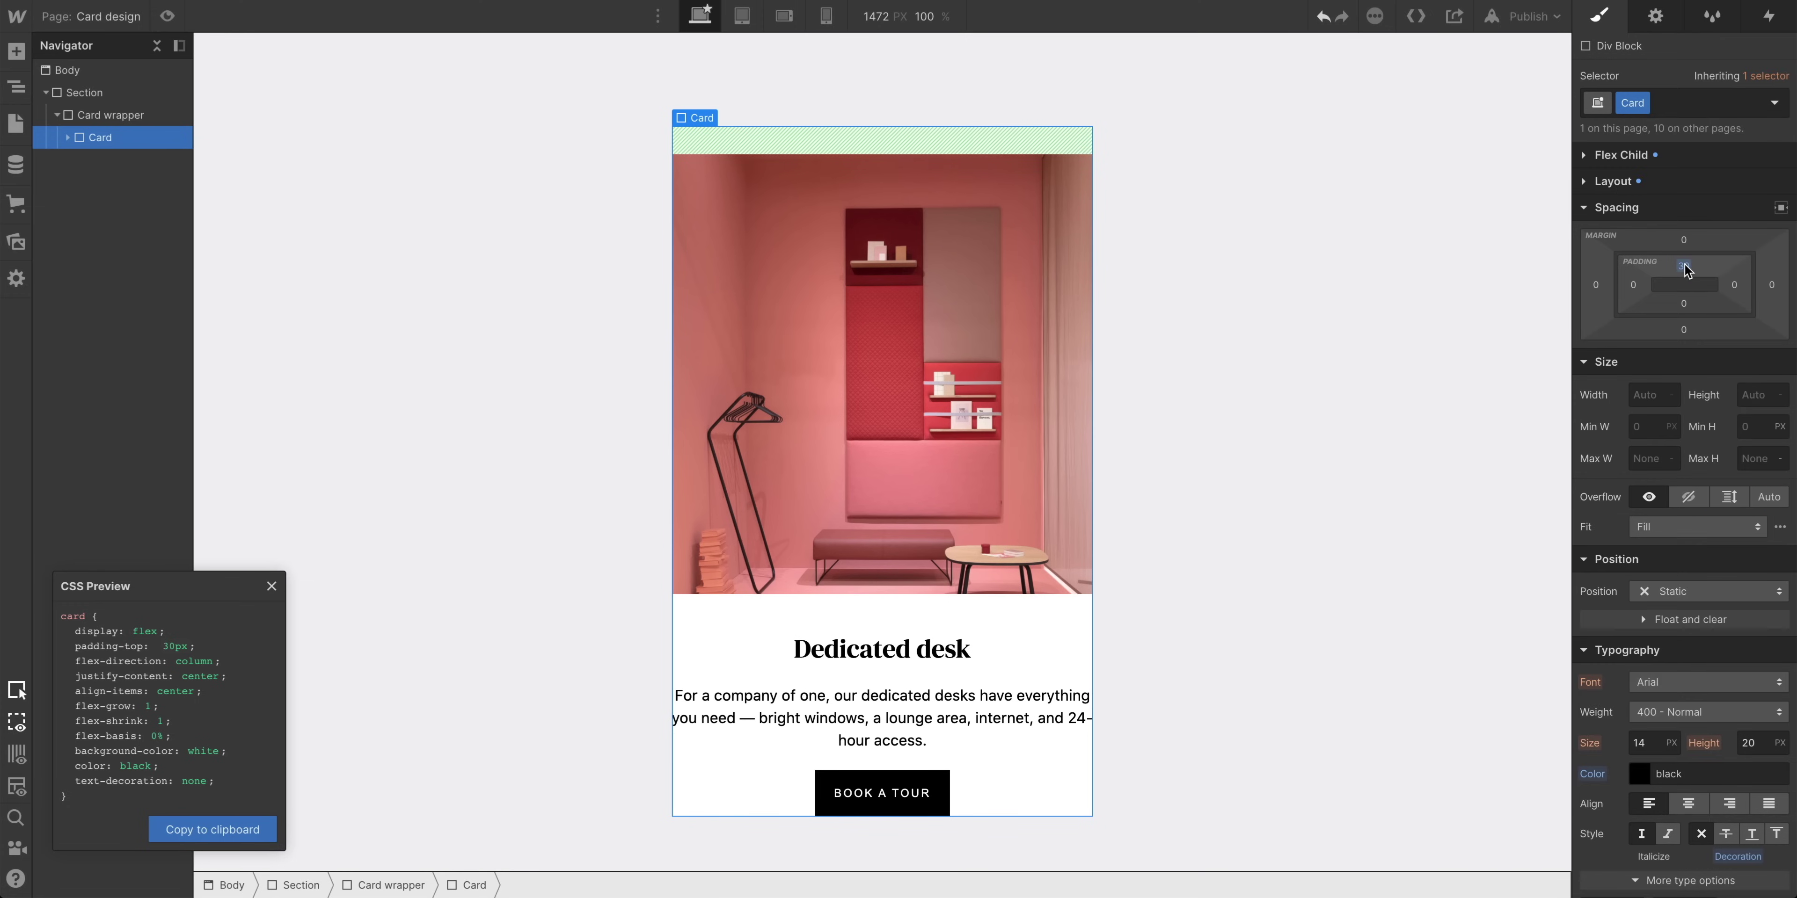
{"action": "left_click", "coordinate": [1685, 270]}
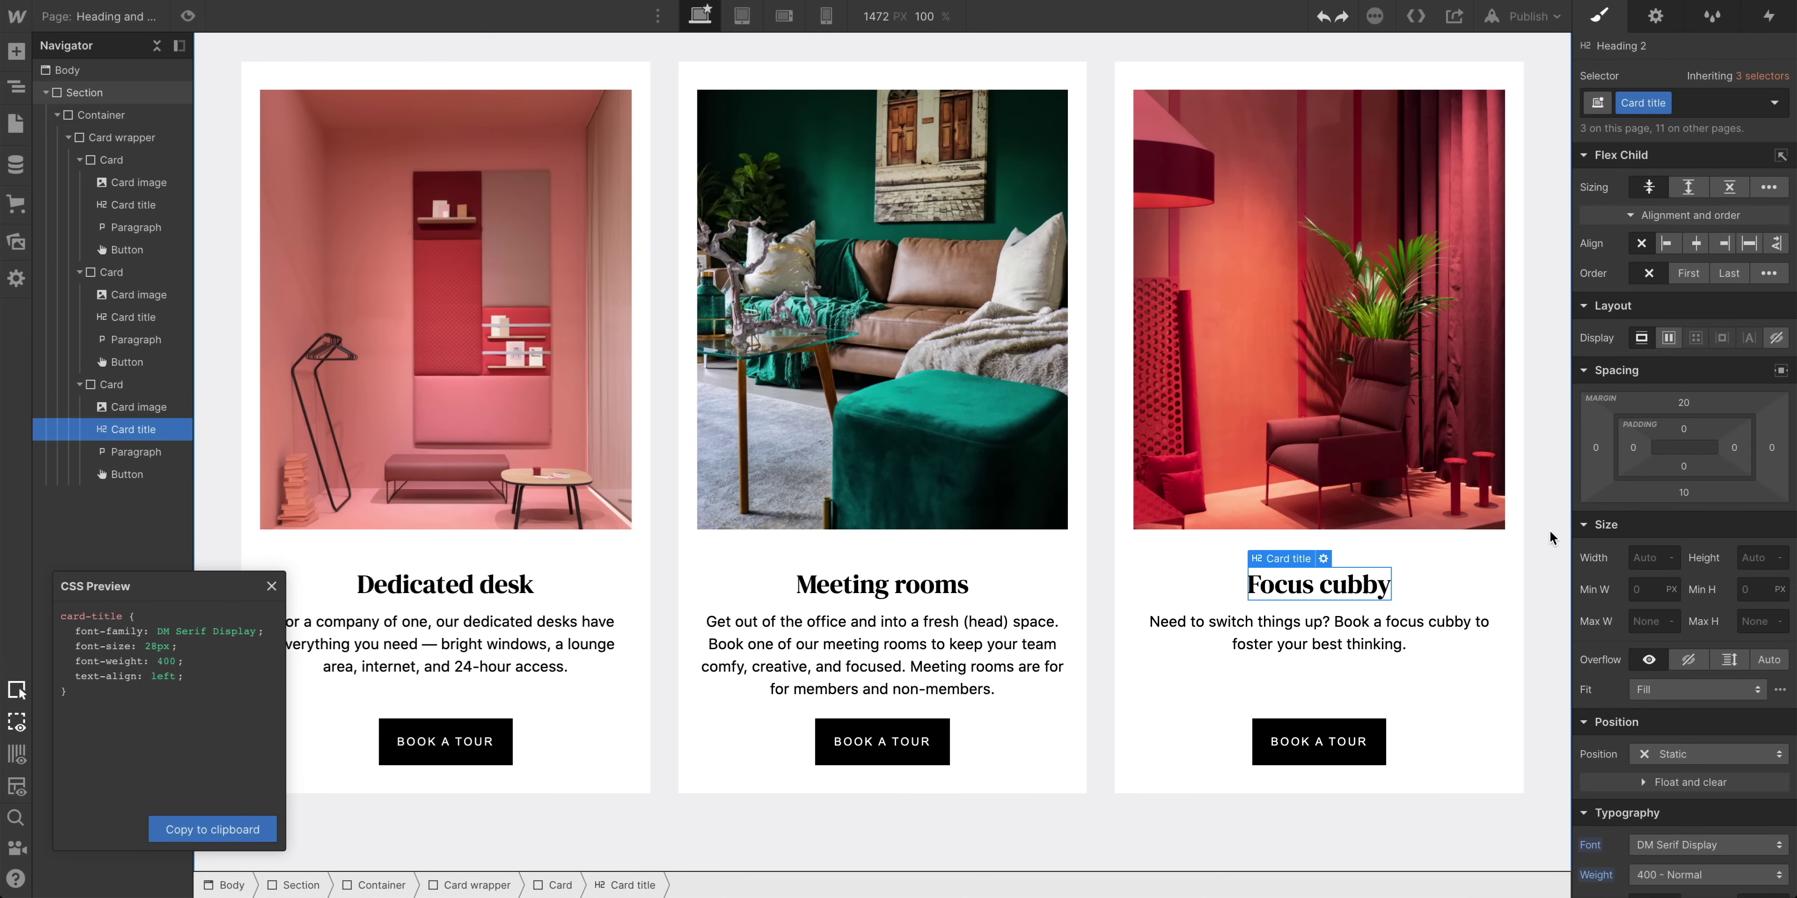
Set the Card title bottom margin to 20 px, then check the Meeting rooms and Dedicated desk titles
{"action": "mouse_move", "coordinate": [1650, 493]}
{"action": "left_mouse_down"}
{"action": "mouse_move", "coordinate": [1653, 546]}
{"action": "mouse_move", "coordinate": [1651, 509]}
{"action": "left_mouse_up"}
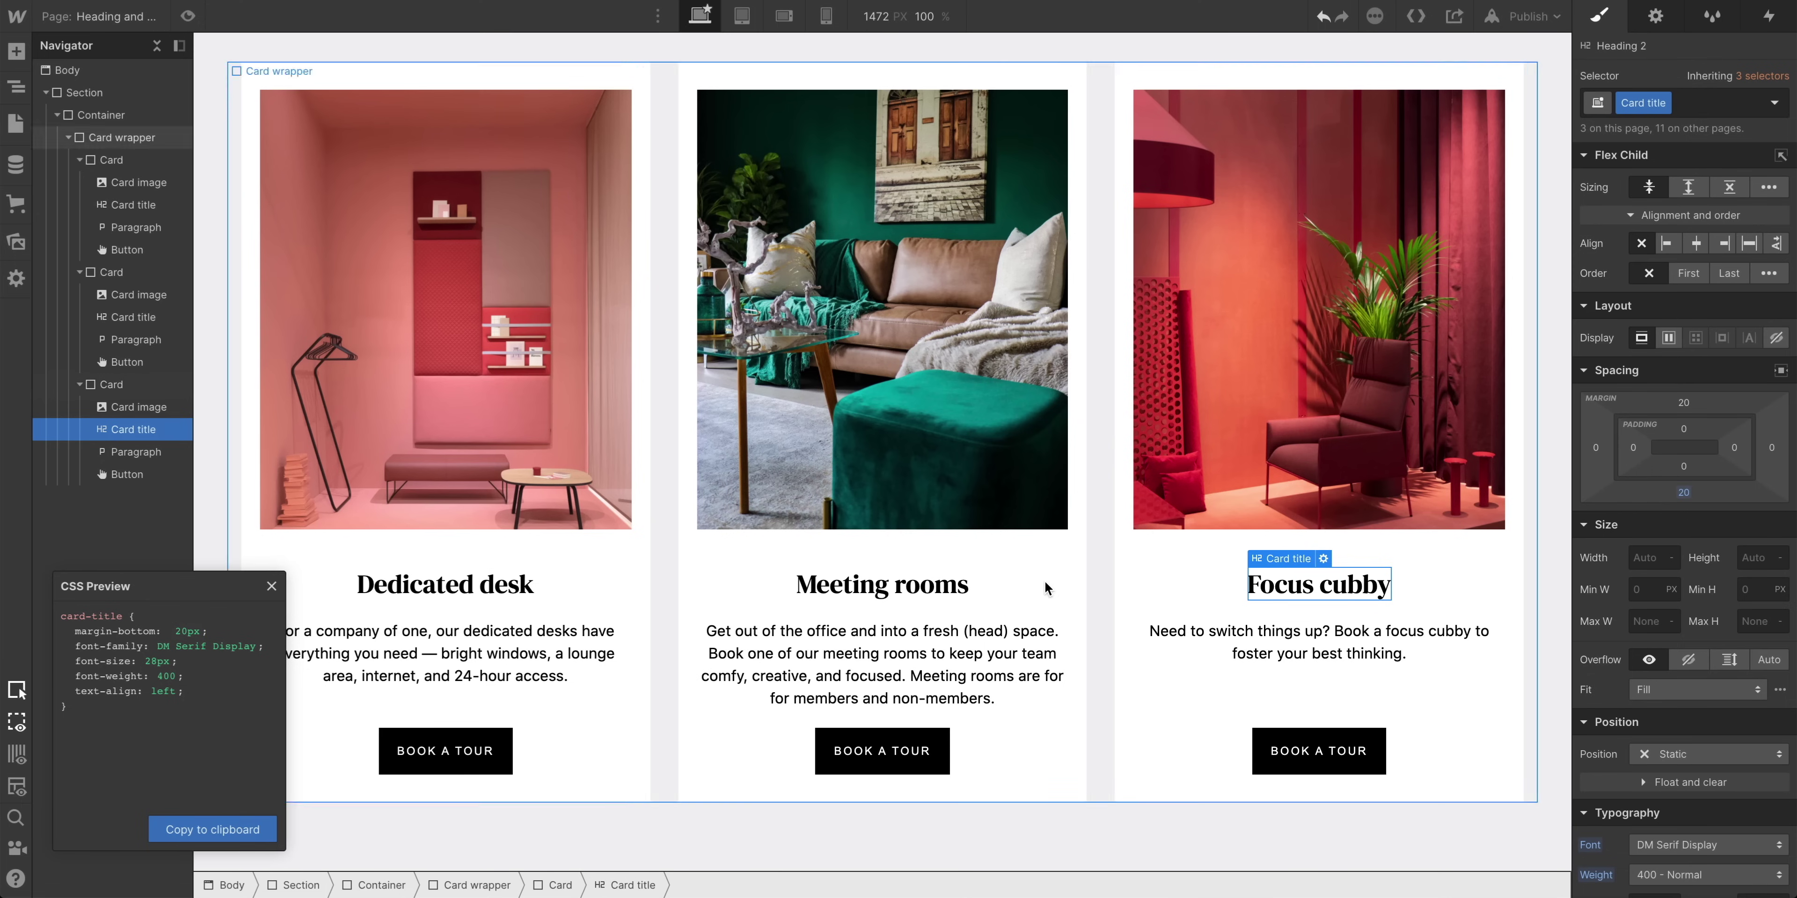
{"action": "left_click", "coordinate": [968, 589]}
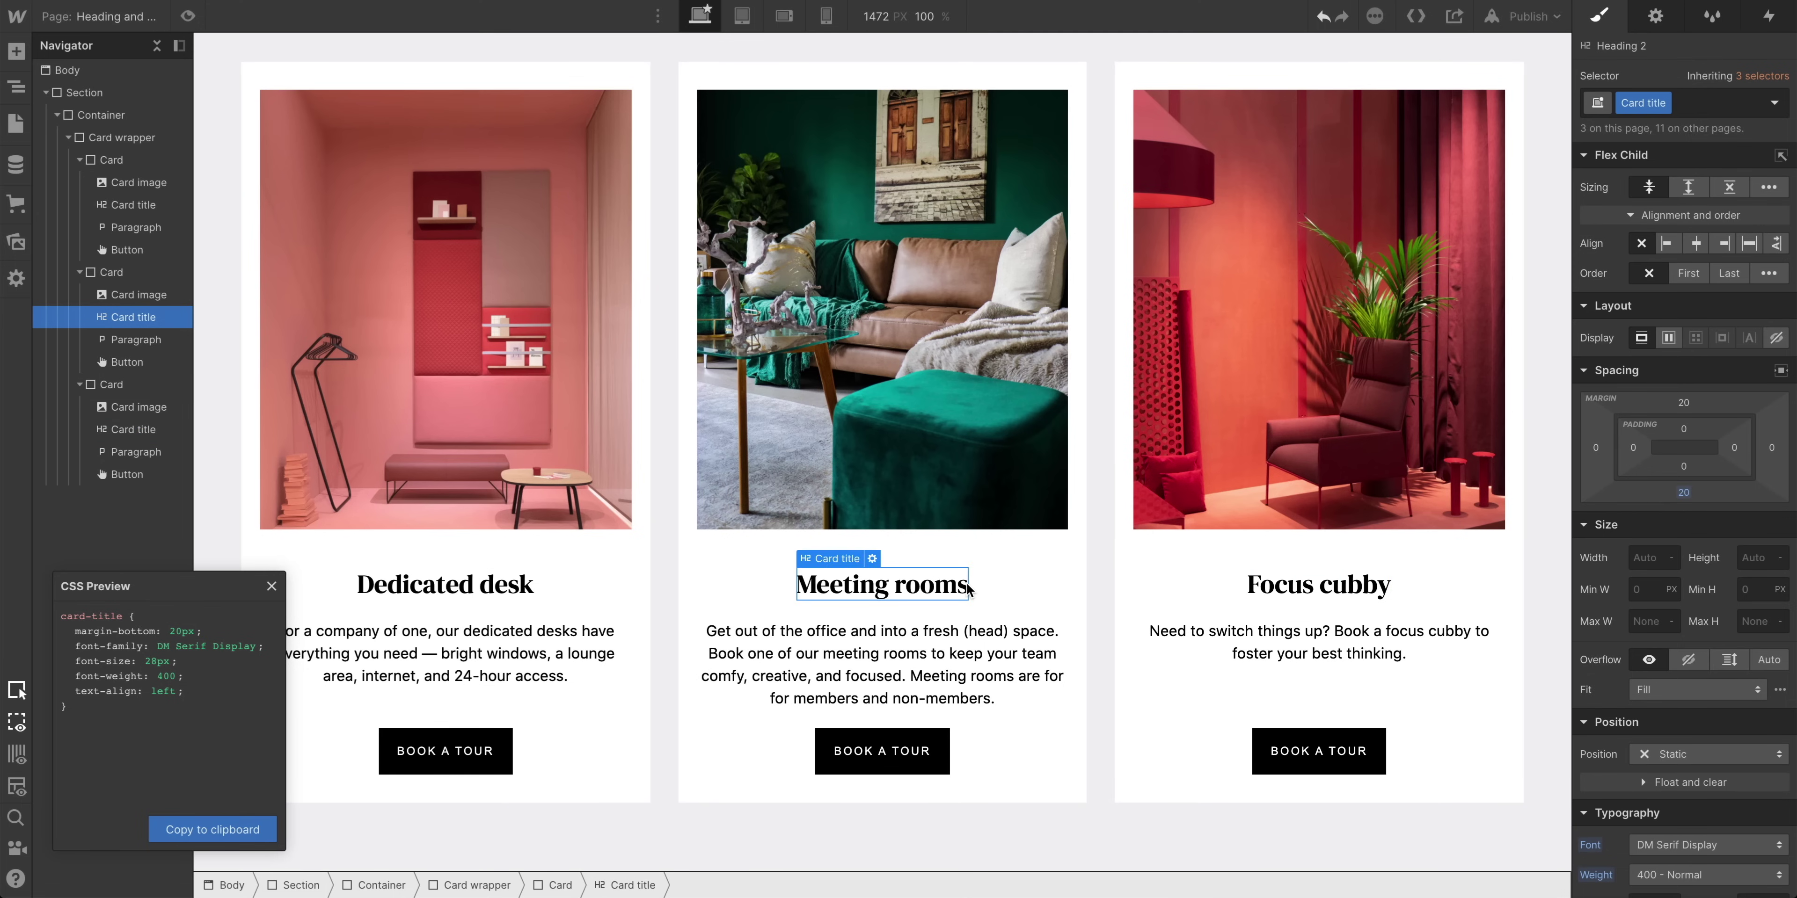
{"action": "left_click", "coordinate": [496, 592]}
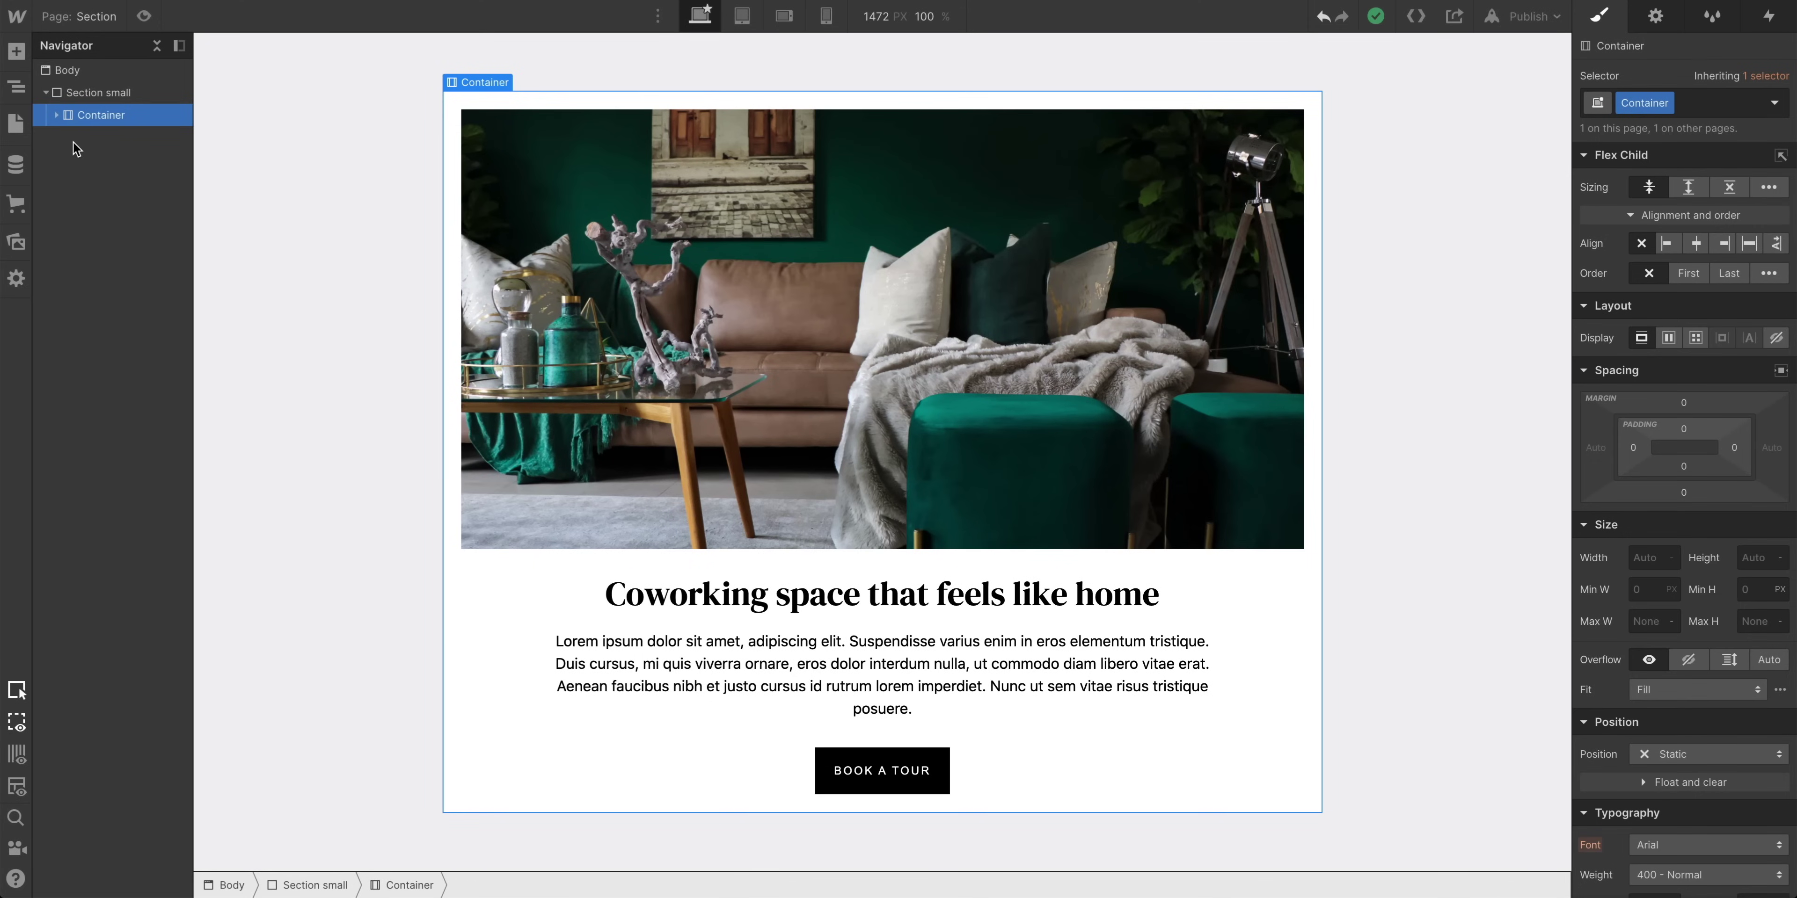
Give the Container 20 px left/right padding at Mobile Landscape, then view Mobile Portrait
{"action": "left_click", "coordinate": [57, 116]}
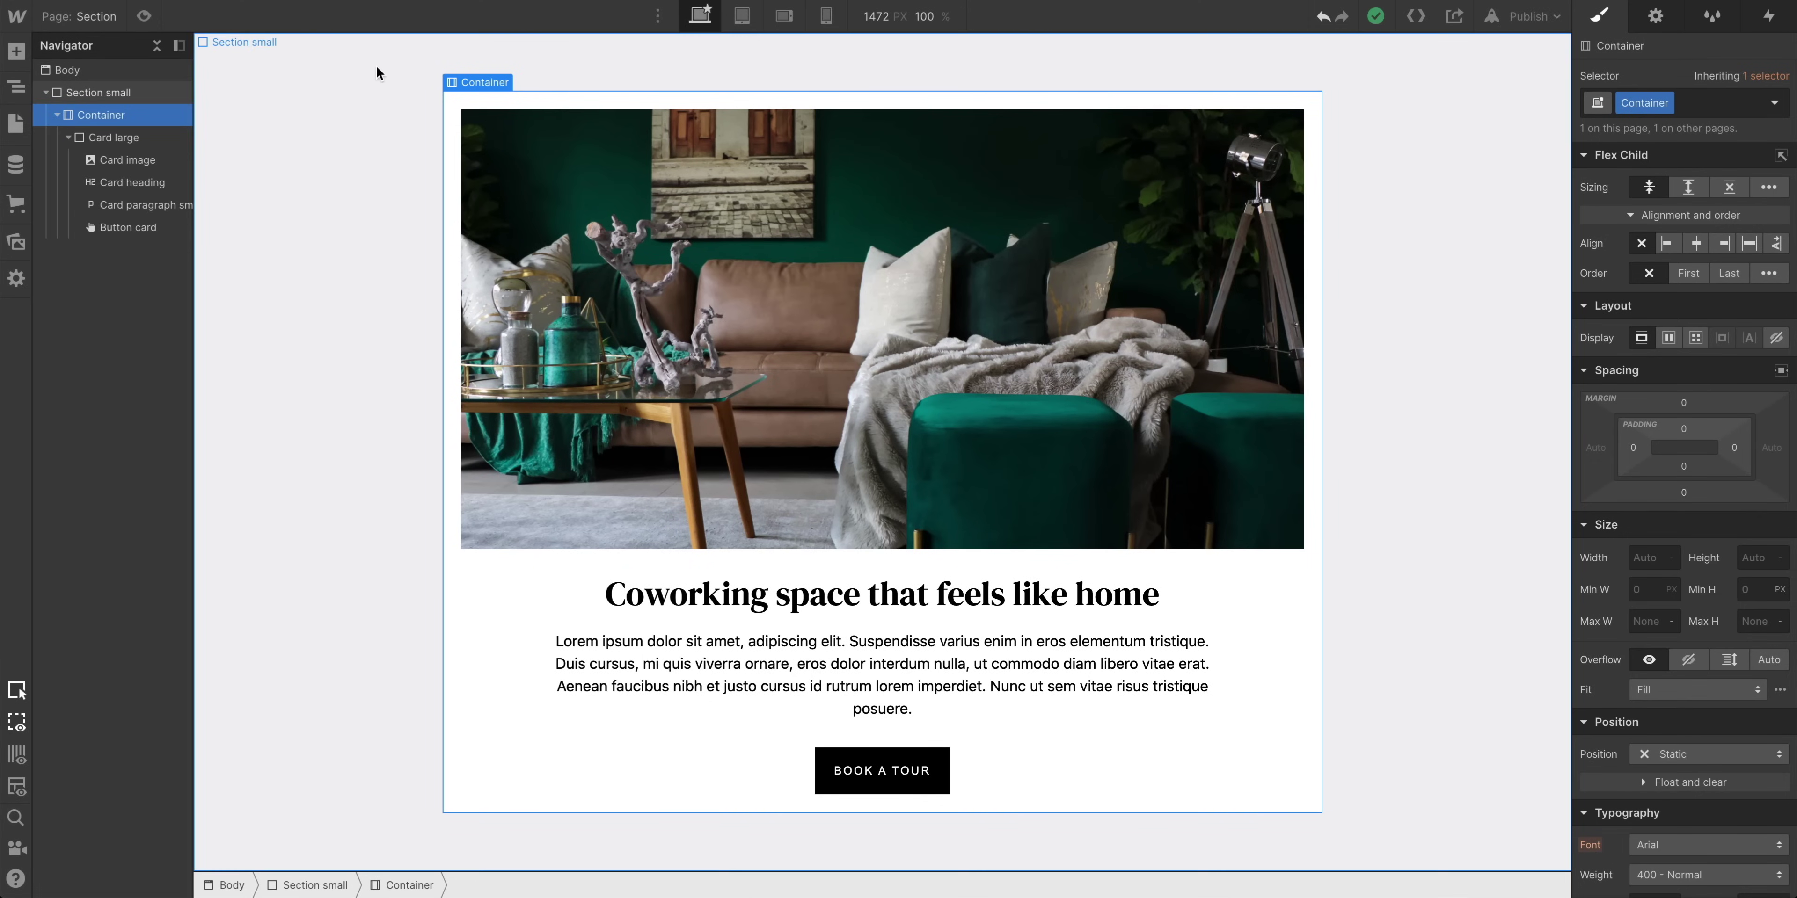
{"action": "left_click", "coordinate": [749, 28]}
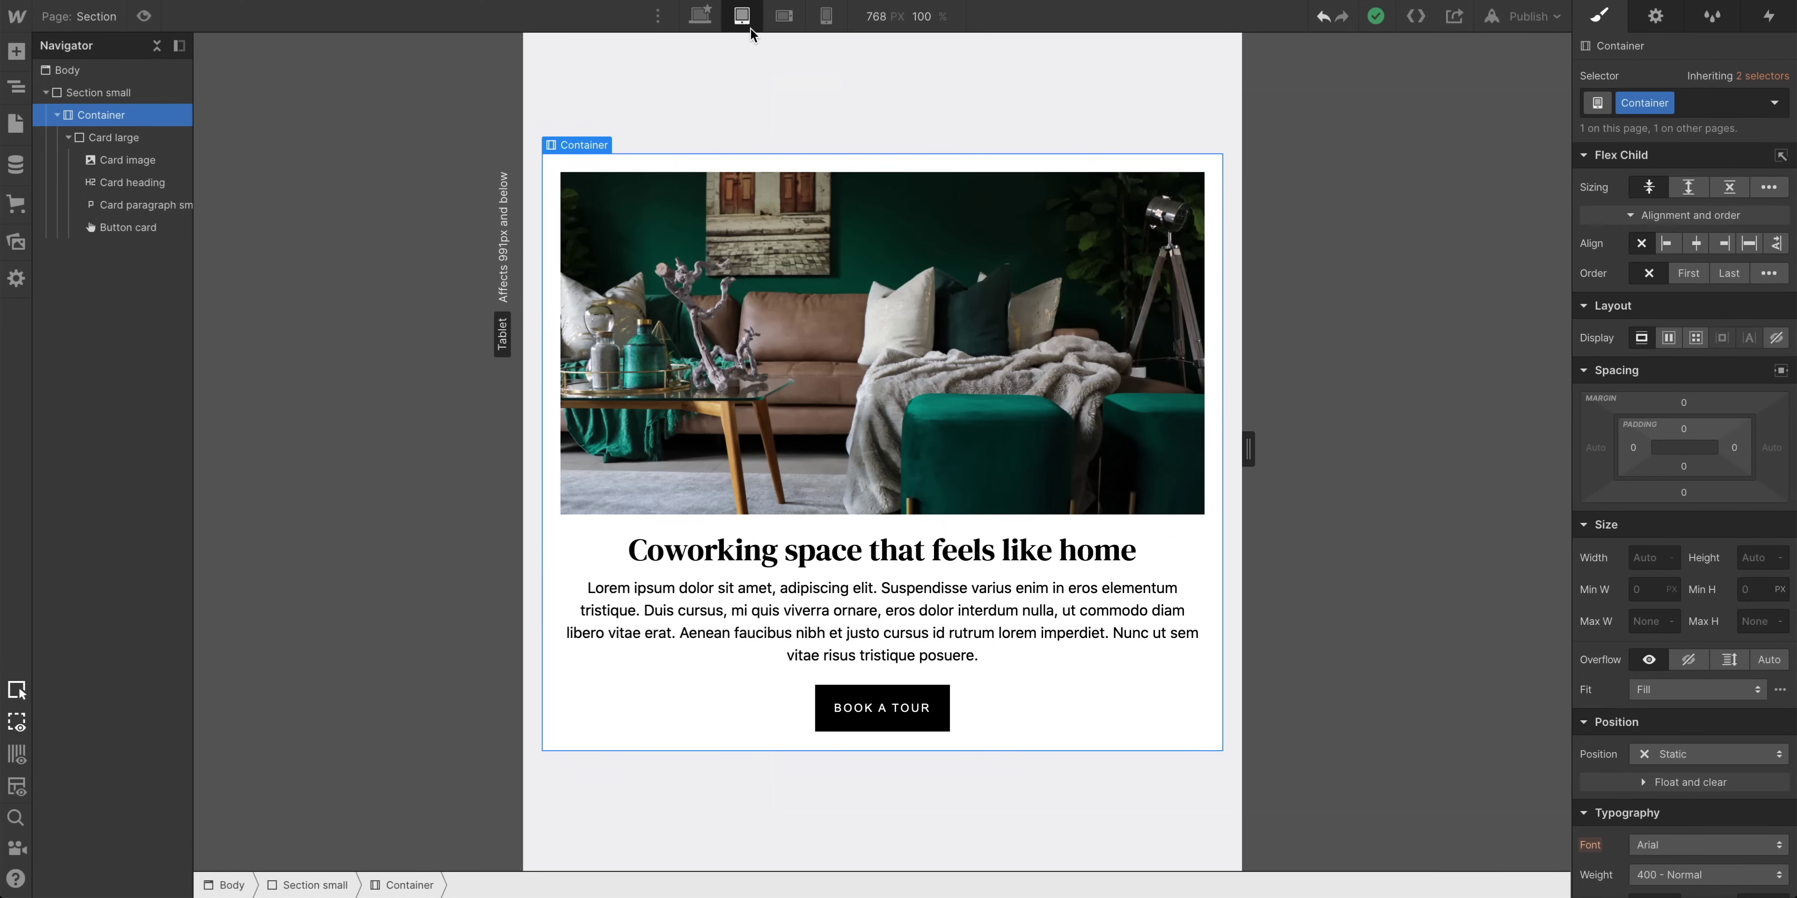
{"action": "left_click", "coordinate": [790, 28]}
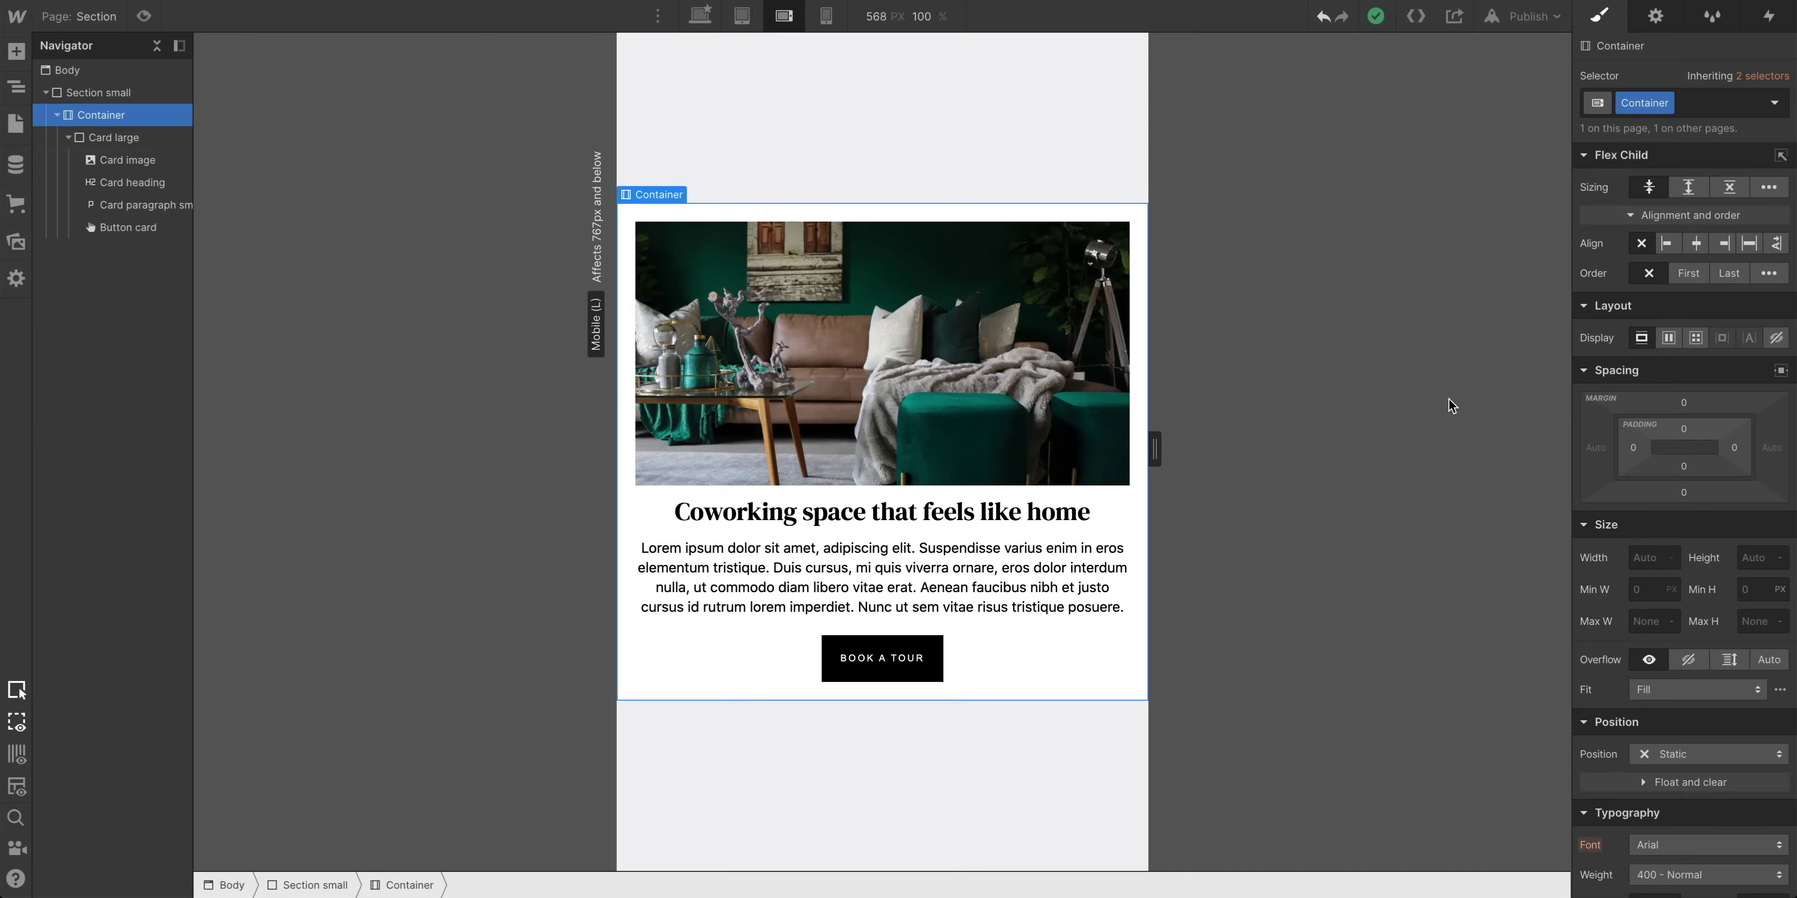
{"action": "left_click_drag", "start_coordinate": [1633, 448], "coordinate": [1653, 447]}
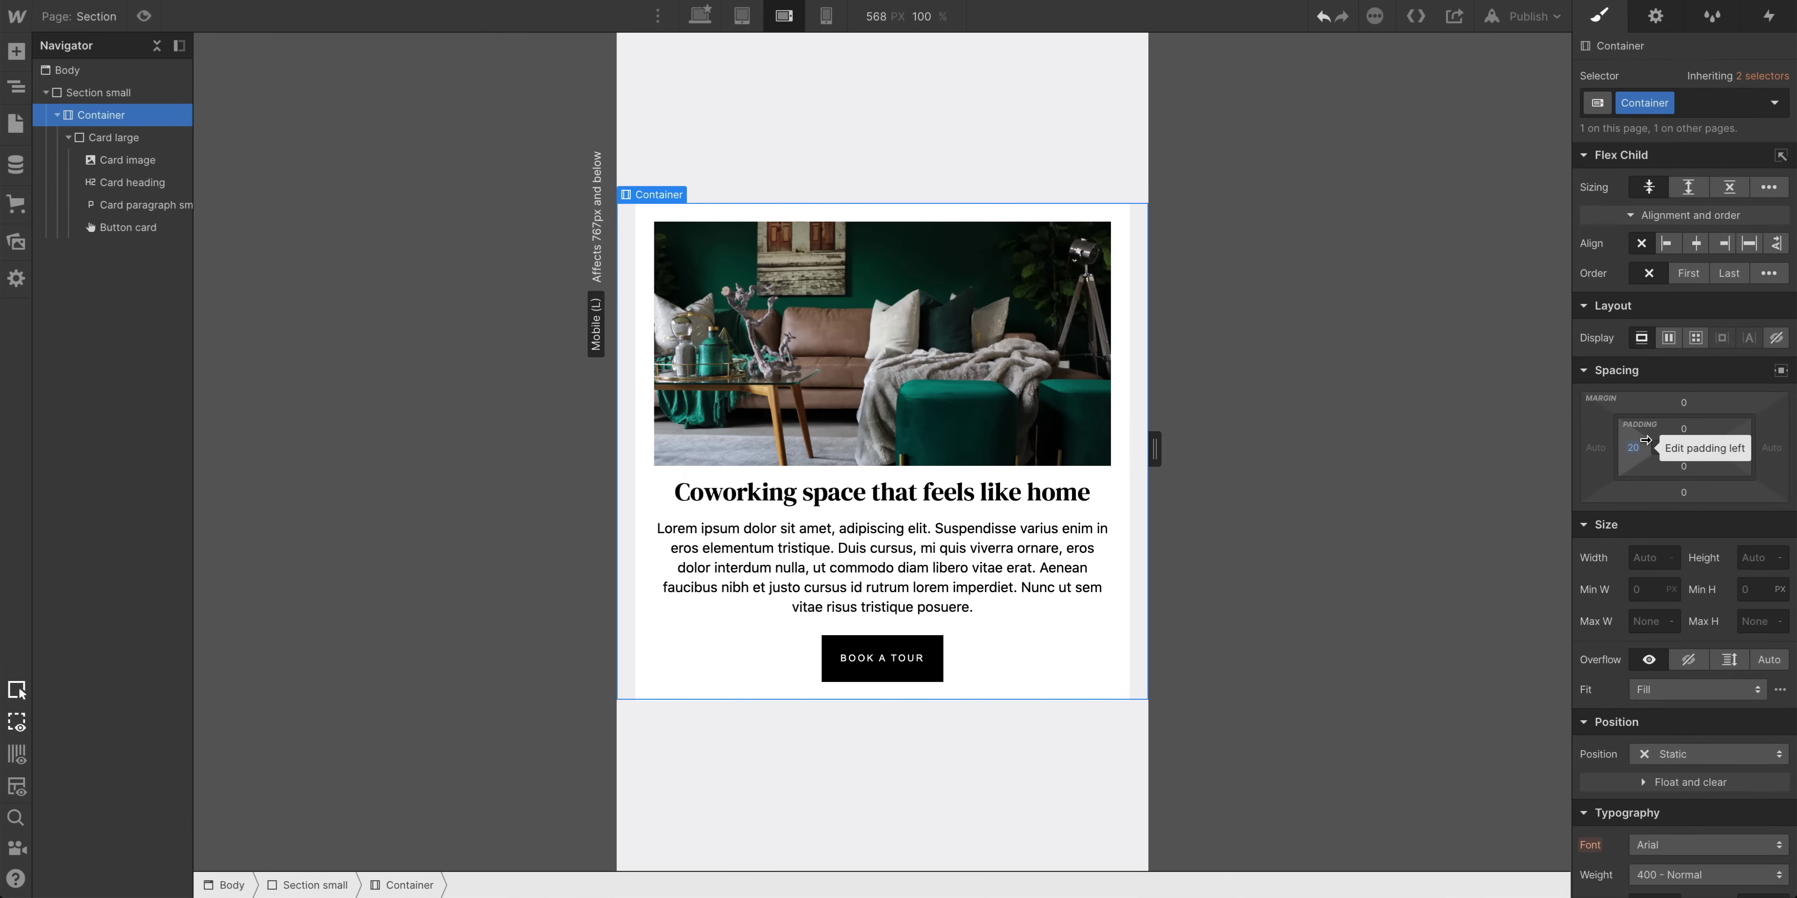
{"action": "left_click", "coordinate": [820, 27]}
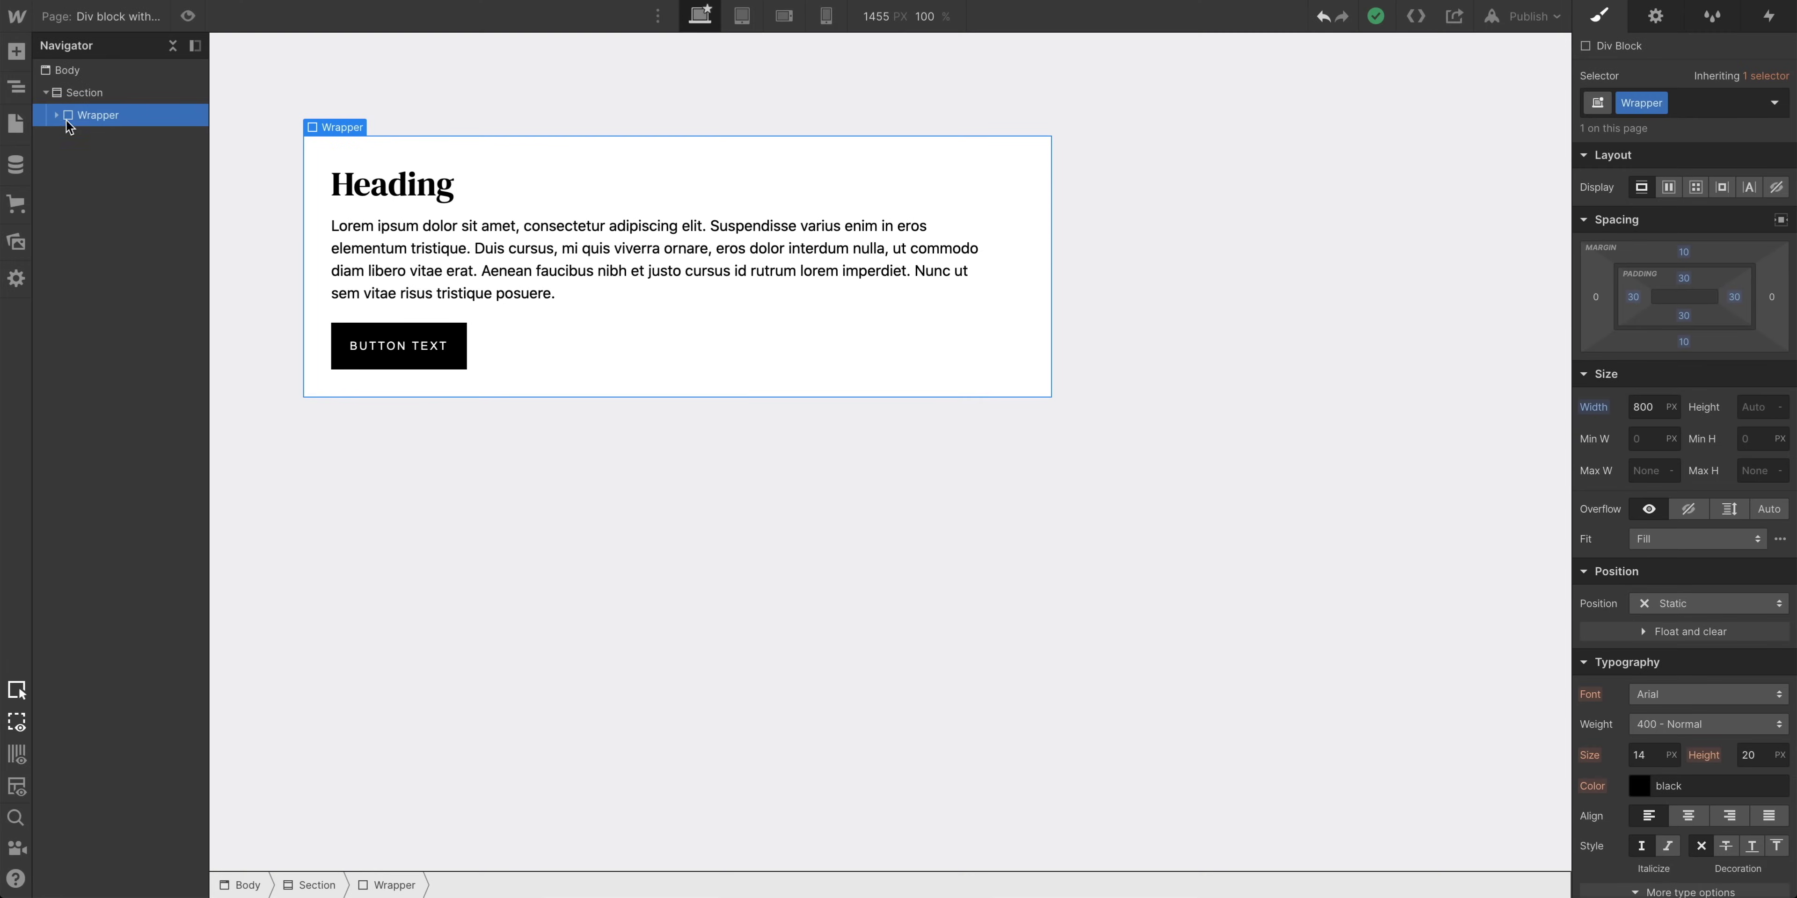
Set the Wrapper's left and right margins to Auto so it centres horizontally
{"action": "left_click", "coordinate": [57, 115]}
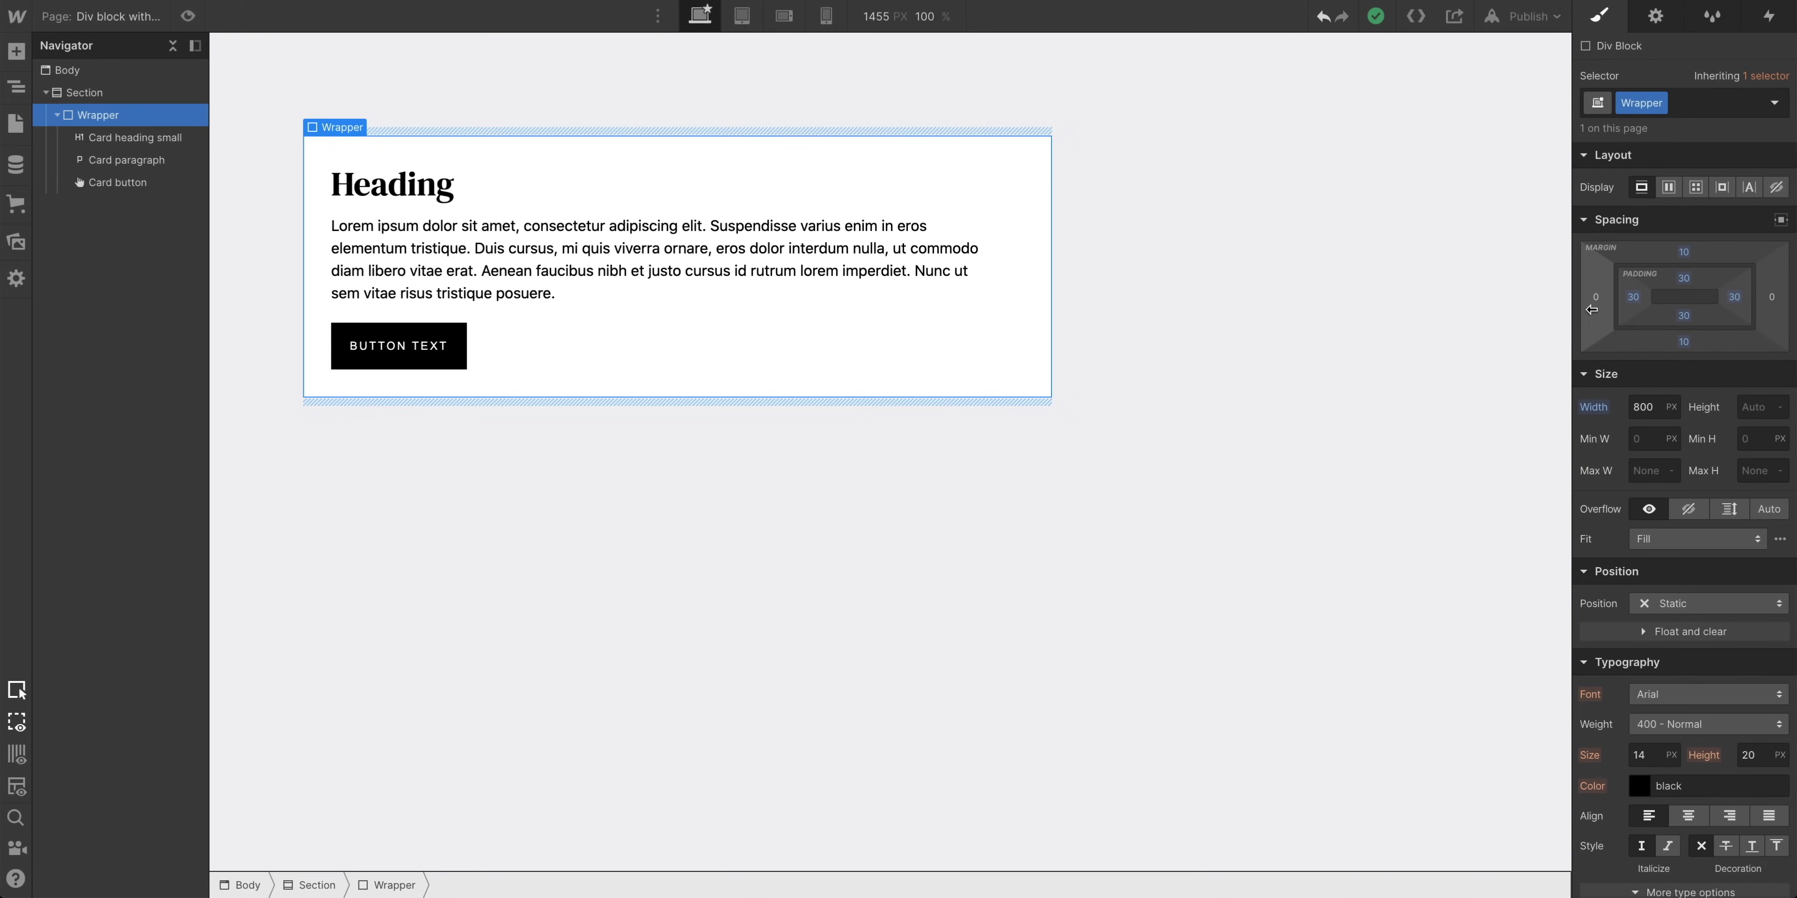
{"action": "left_click", "coordinate": [1596, 298]}
{"action": "left_click", "coordinate": [1606, 370]}
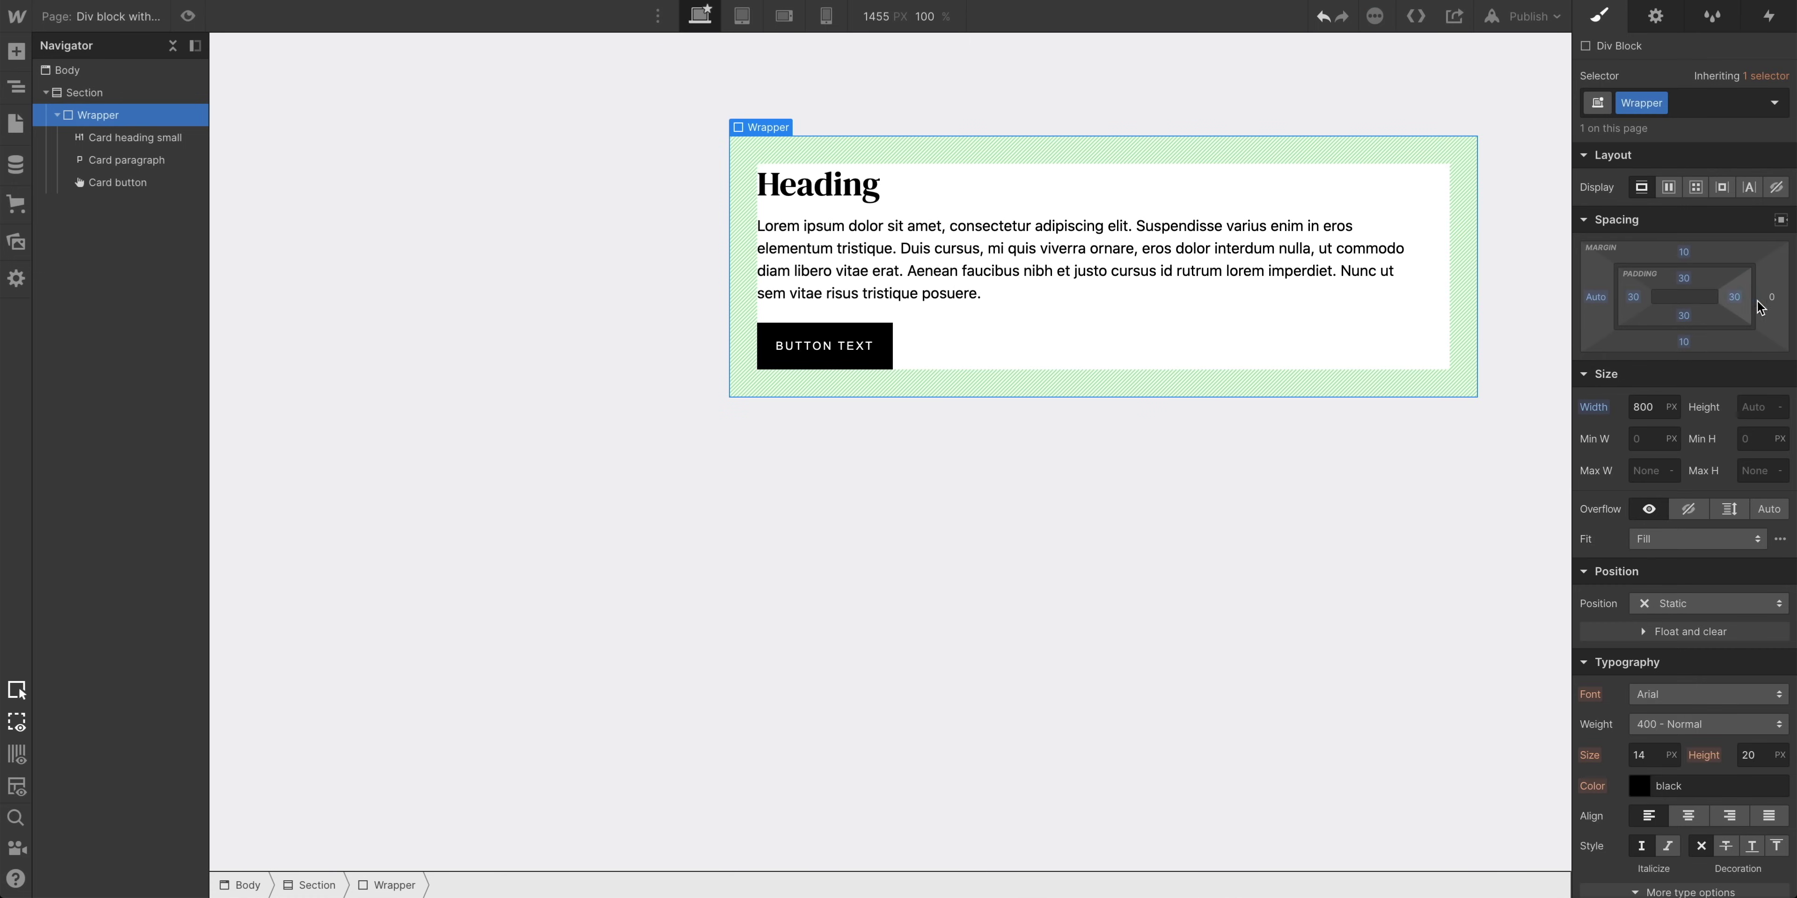
{"action": "left_click", "coordinate": [1771, 298]}
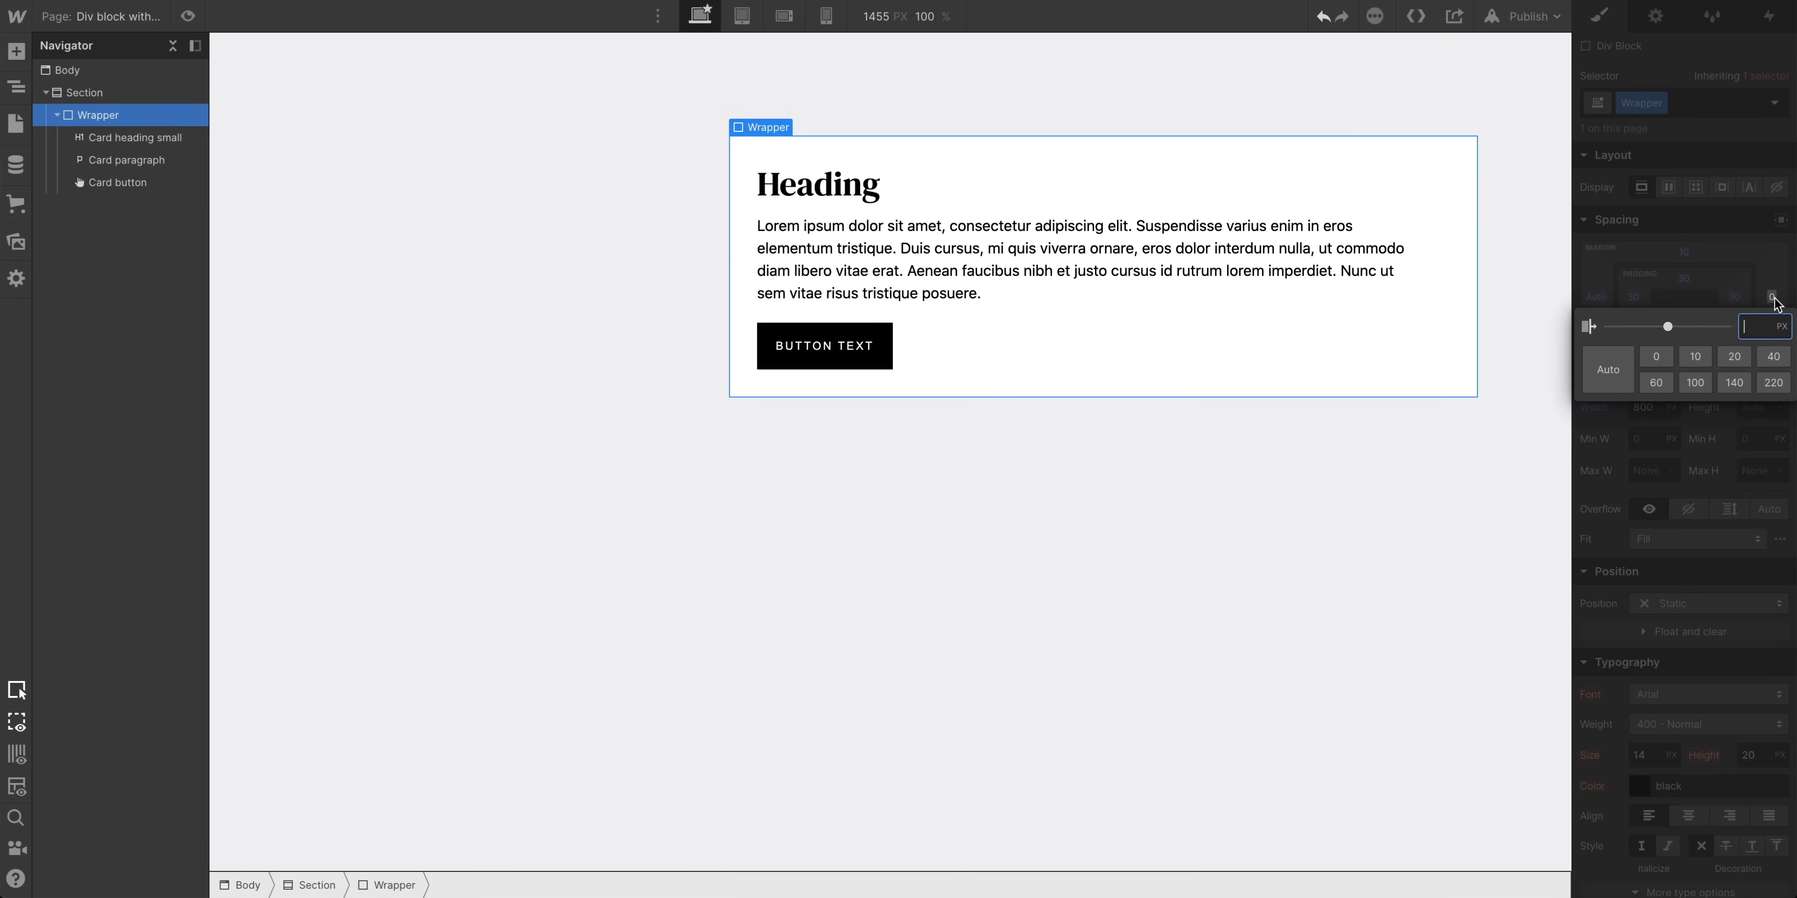
{"action": "left_click", "coordinate": [1625, 360]}
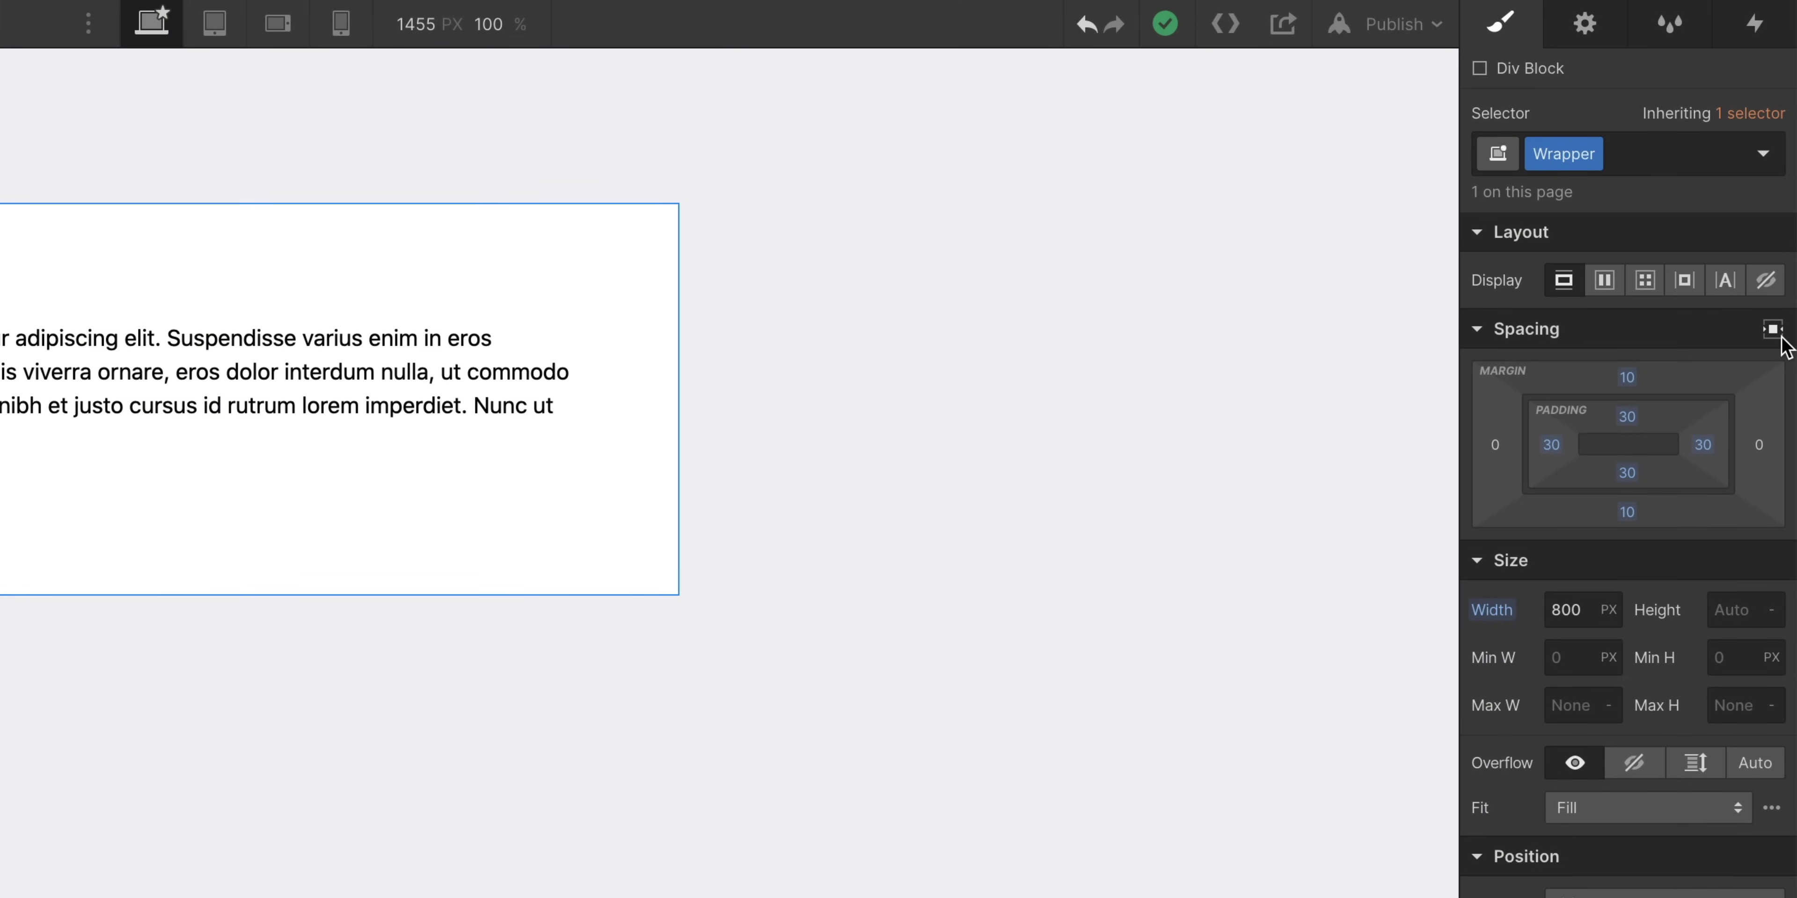
{"action": "left_click", "coordinate": [1779, 338]}
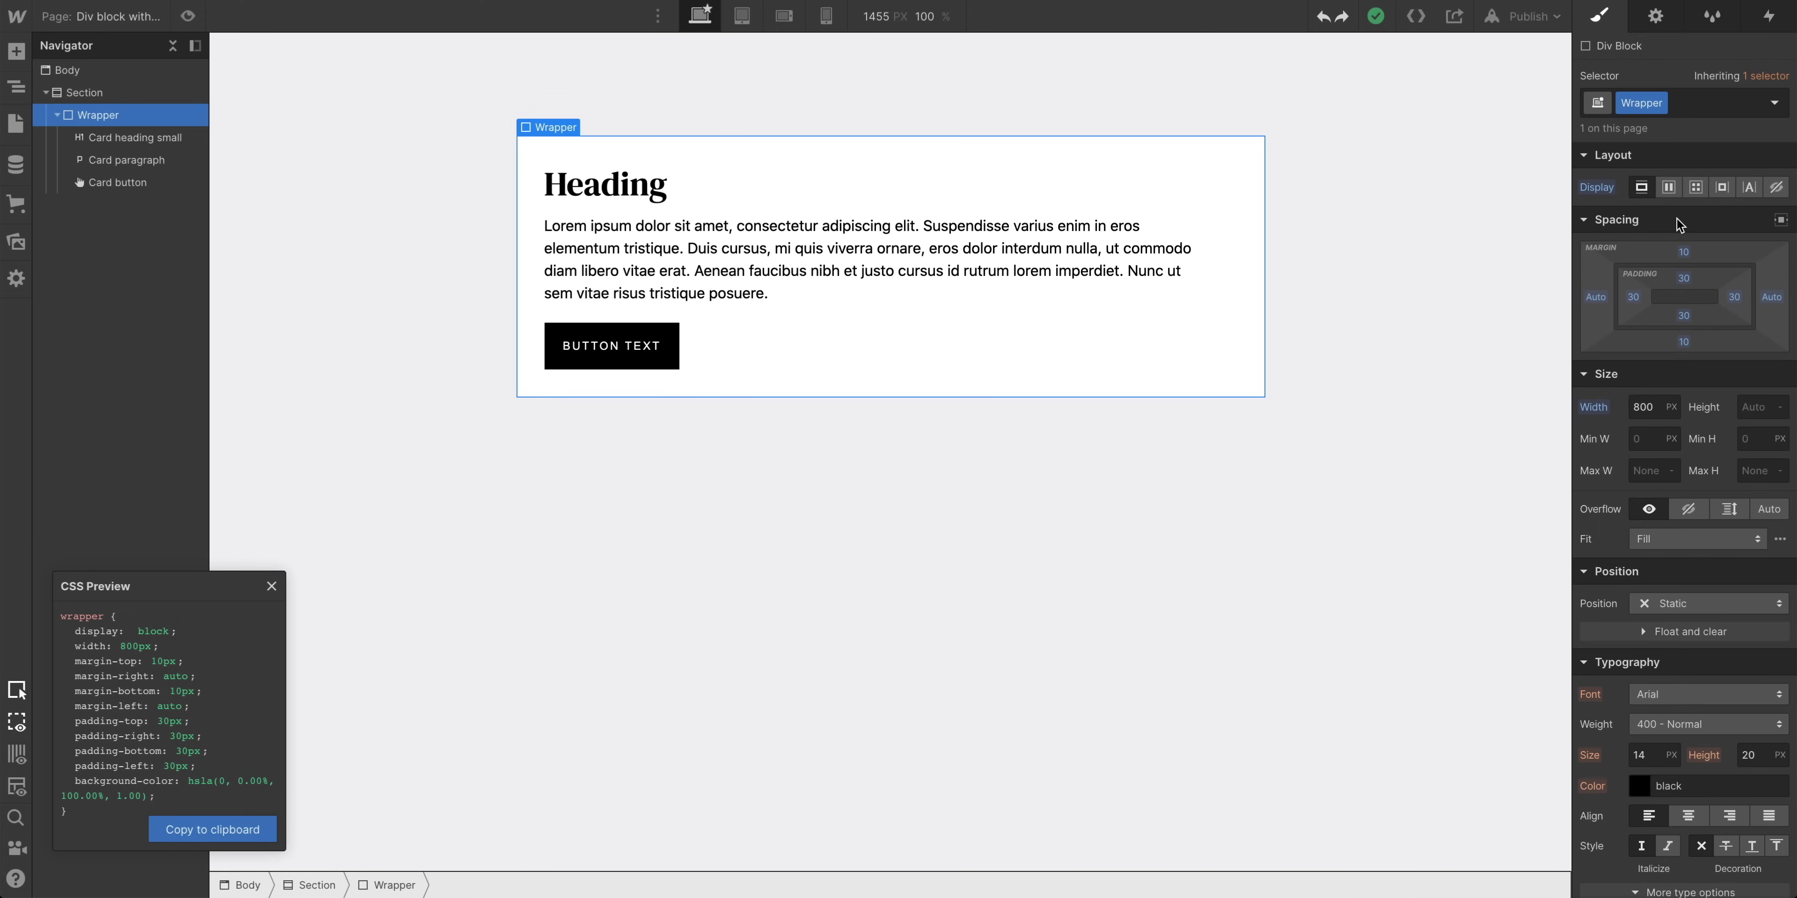
Switch the Wrapper's display to Inline-block, then Inline, then None
{"action": "left_click", "coordinate": [1720, 194]}
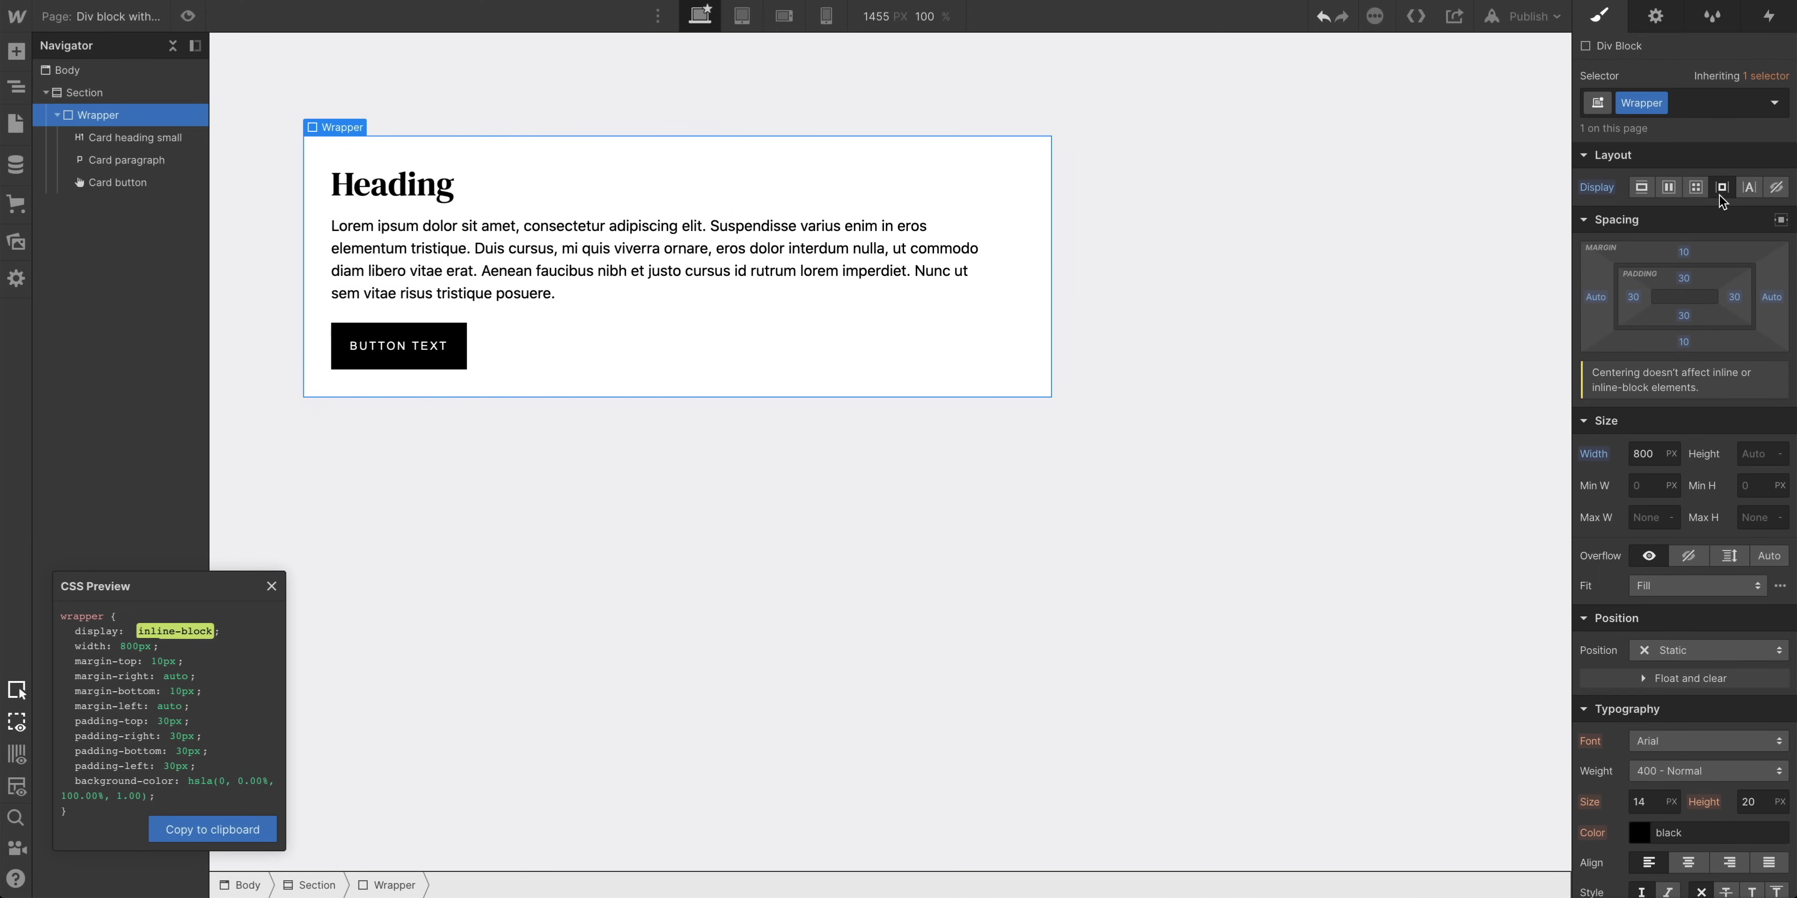
{"action": "left_click", "coordinate": [1744, 192]}
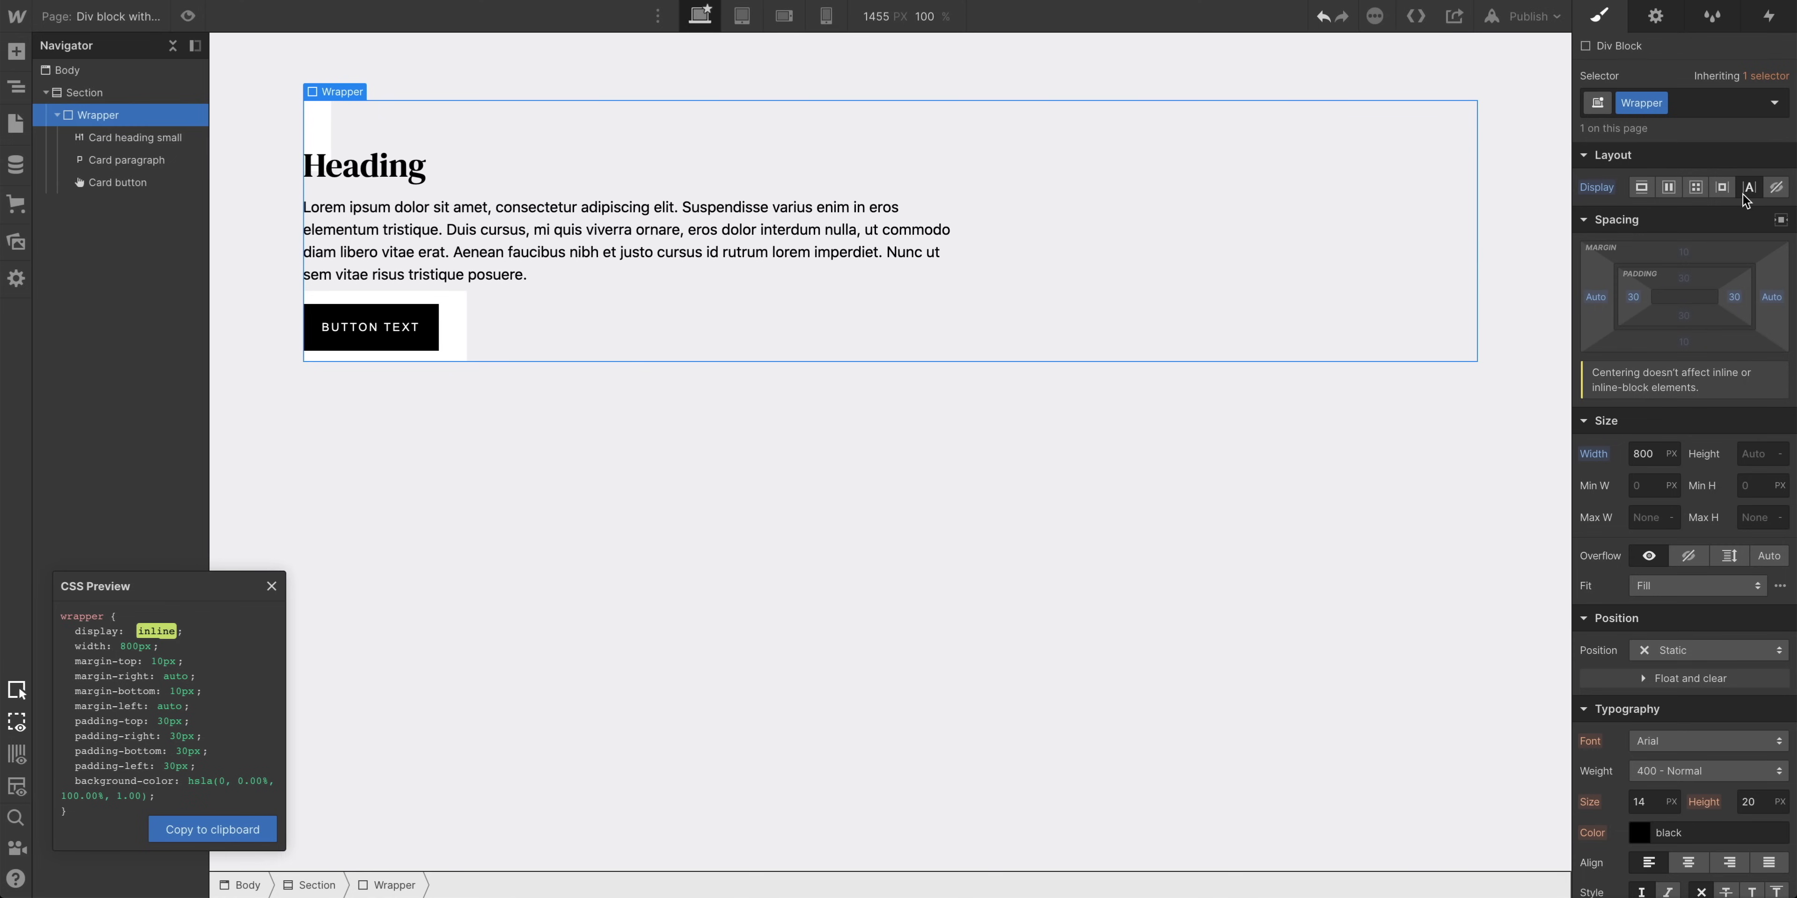
{"action": "left_click", "coordinate": [1774, 195]}
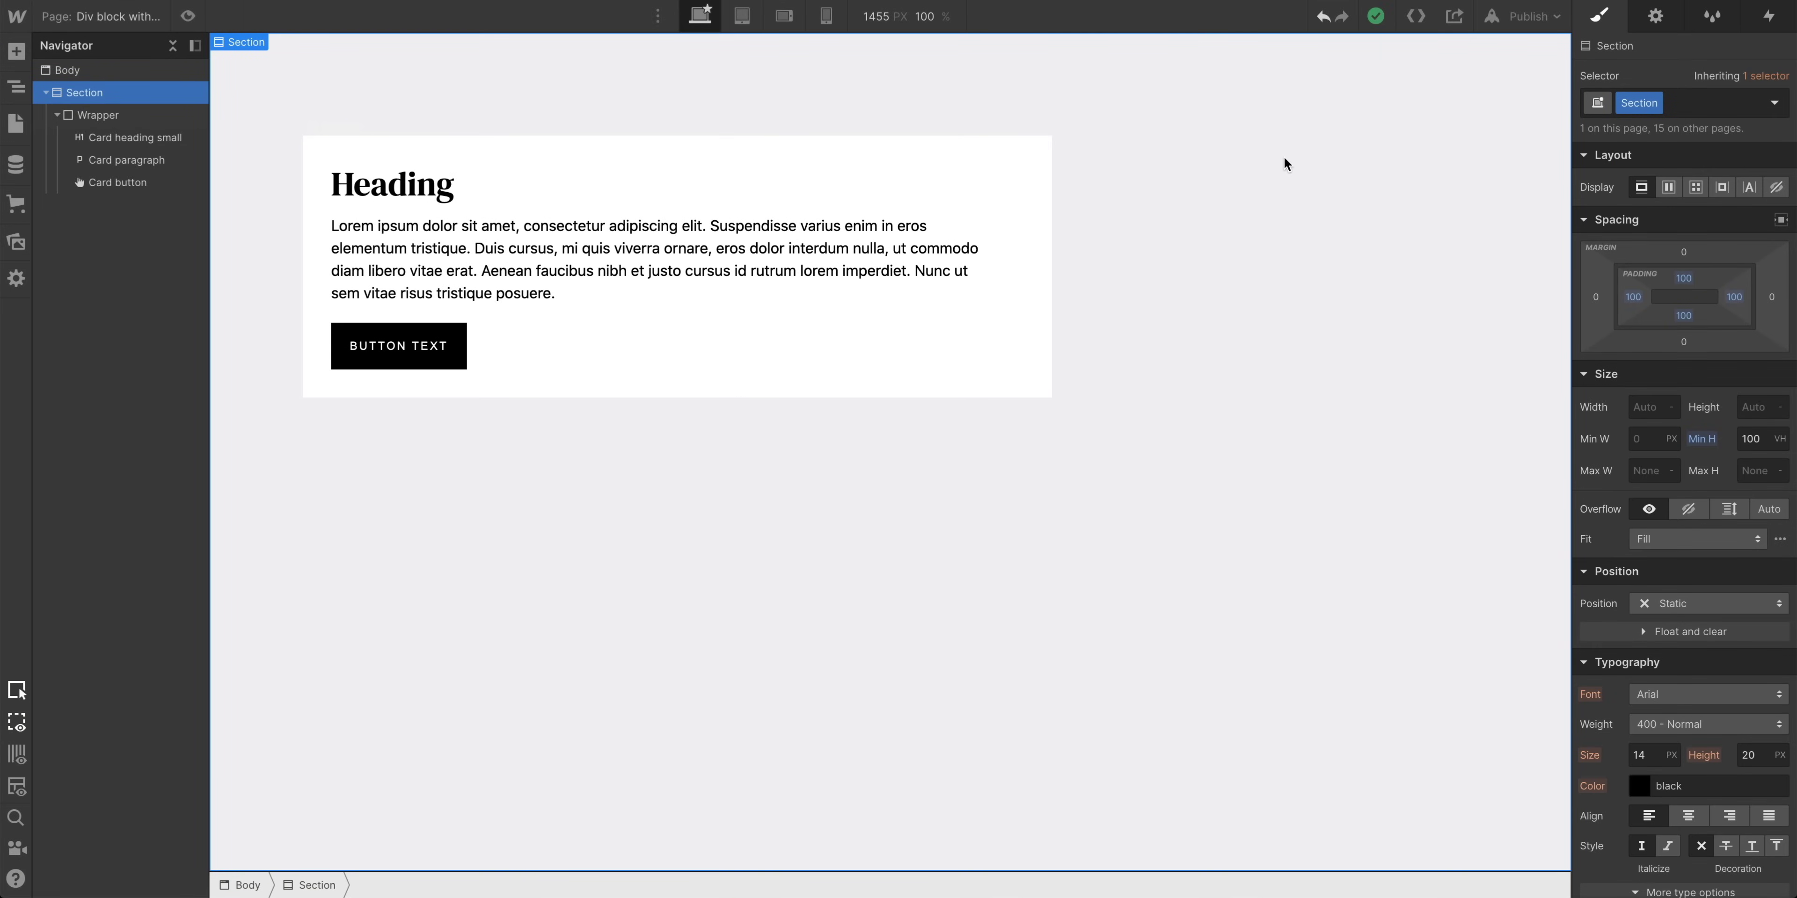
Set the Section to Flex display with justify center and align center
{"action": "left_click", "coordinate": [1667, 188]}
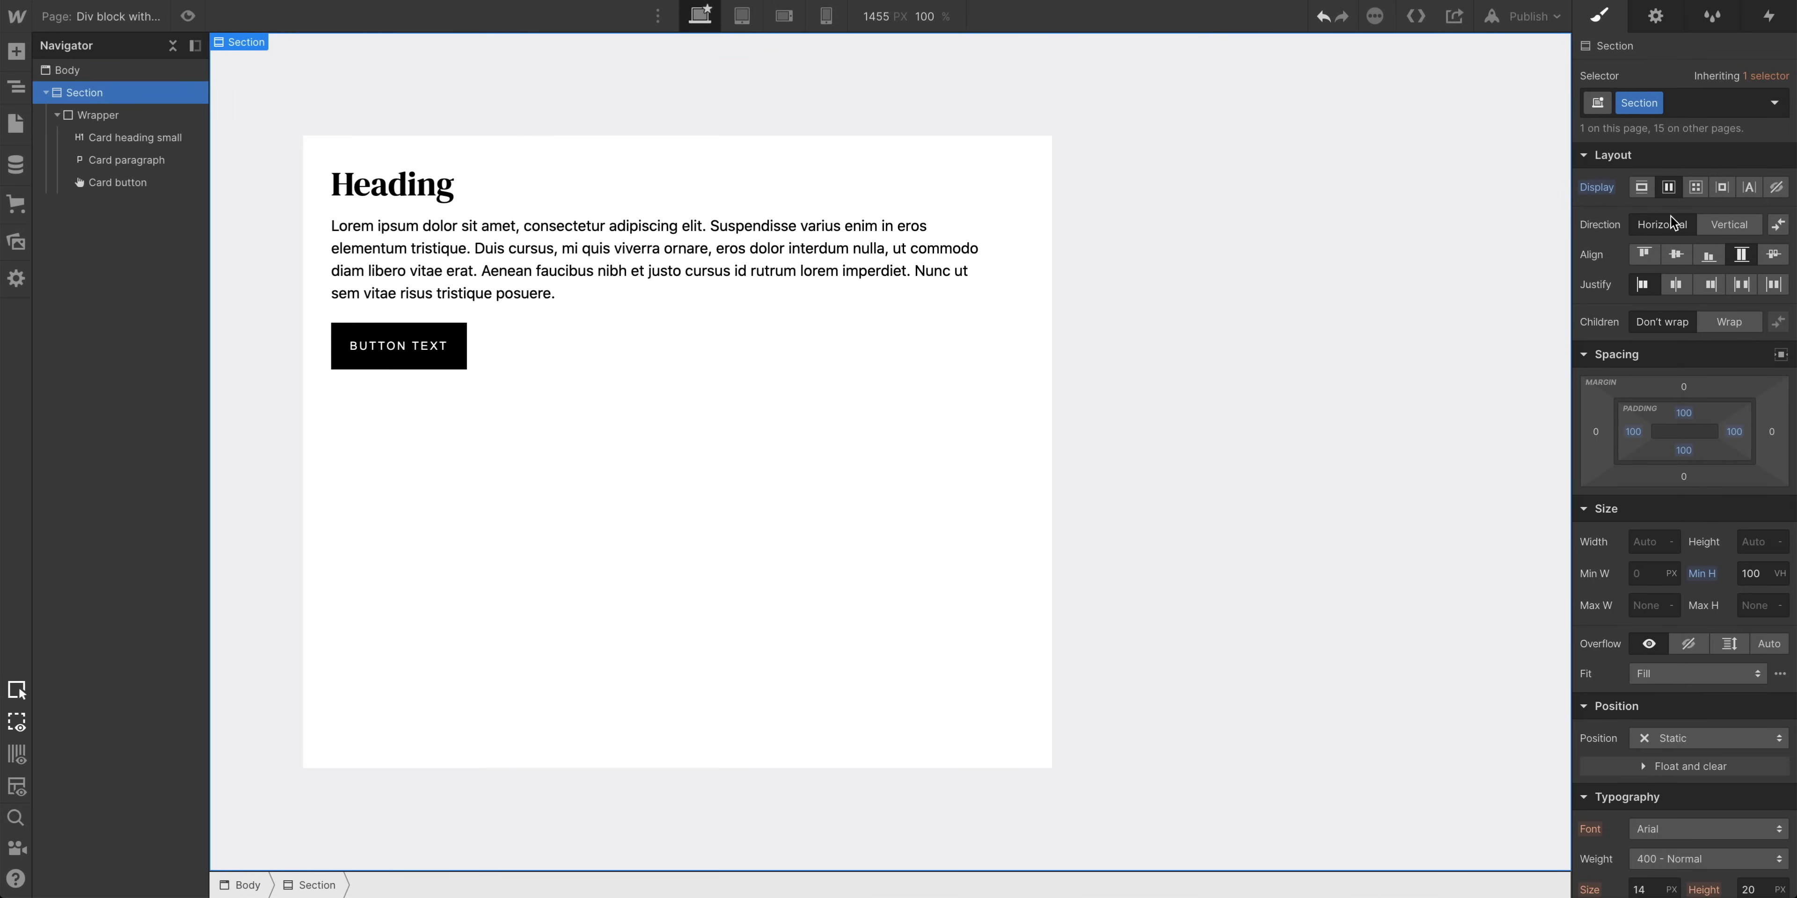
{"action": "left_click", "coordinate": [1677, 286]}
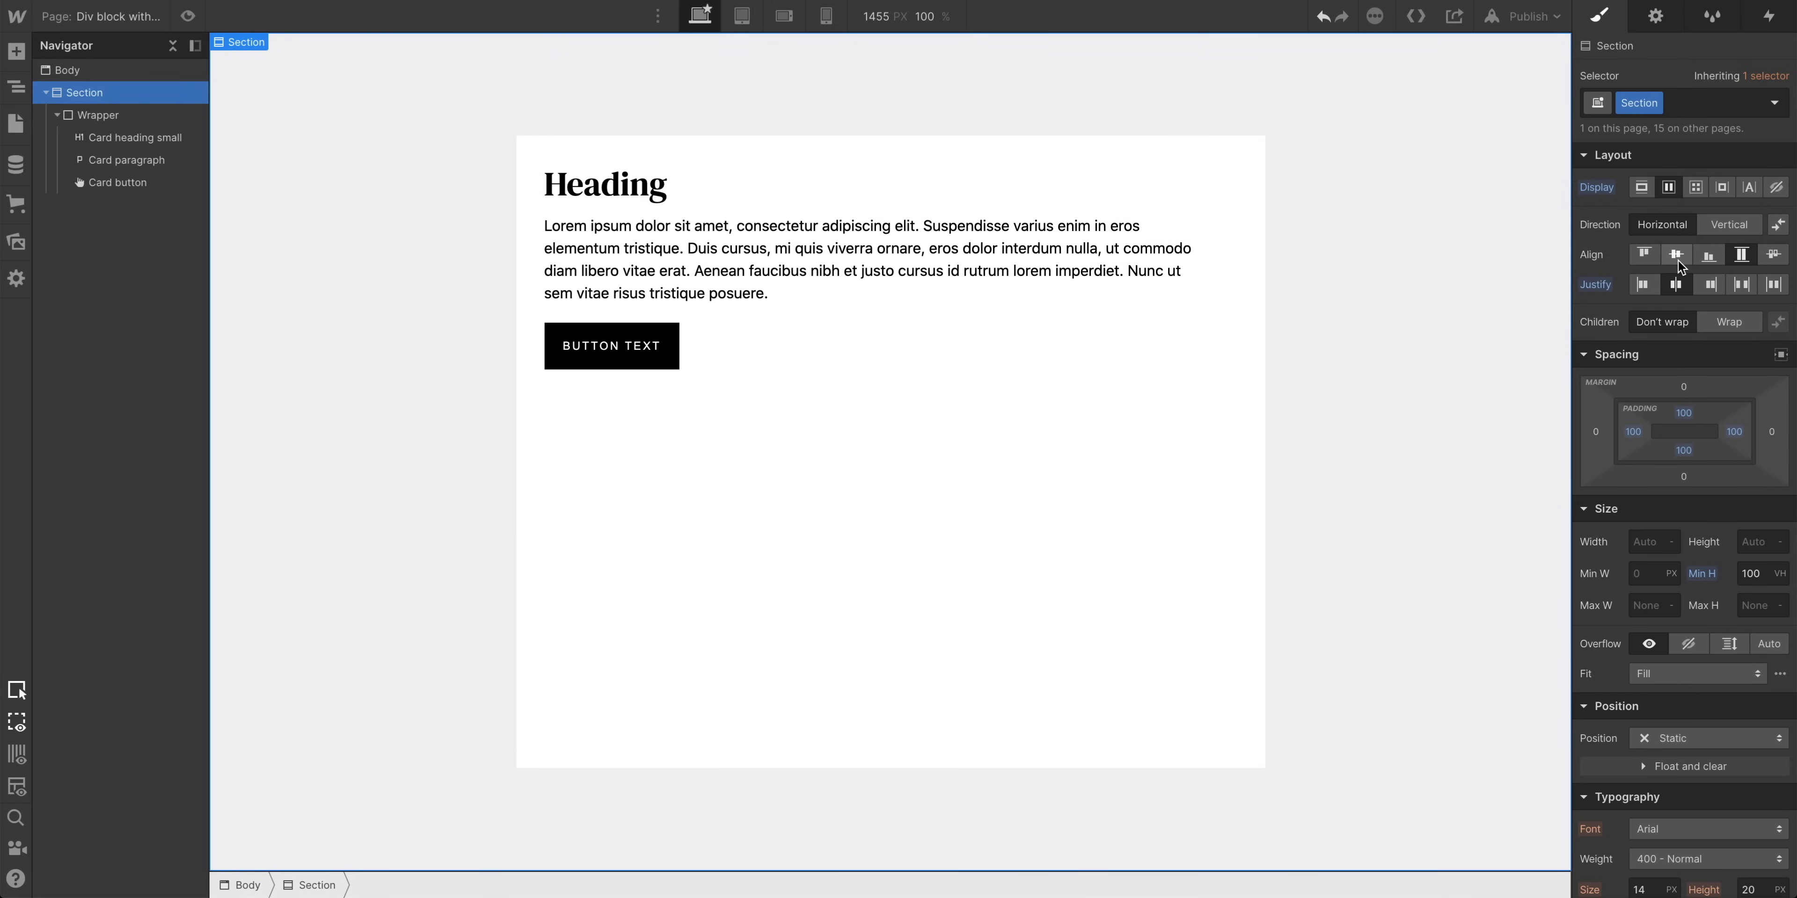
{"action": "left_click", "coordinate": [1677, 255]}
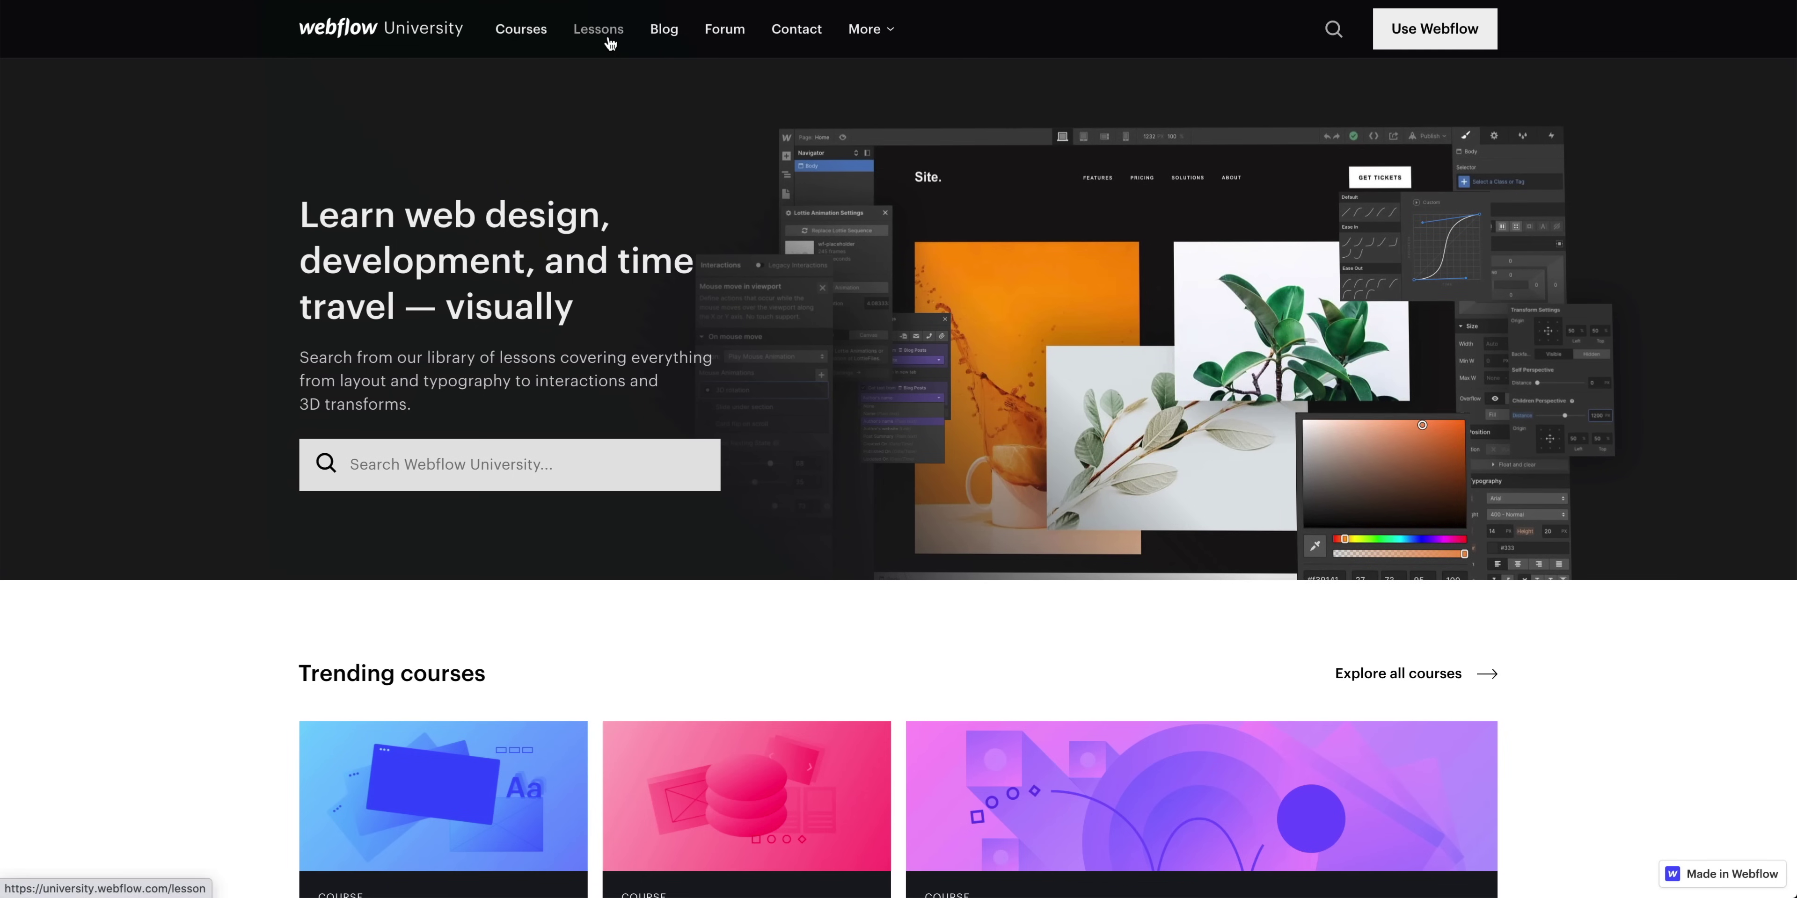
Go to Lessons and expand the Layout & design topic in the sidebar
{"action": "left_click", "coordinate": [607, 49]}
{"action": "scroll", "coordinate": [615, 92], "scroll_direction": "down", "scroll_amount": 4}
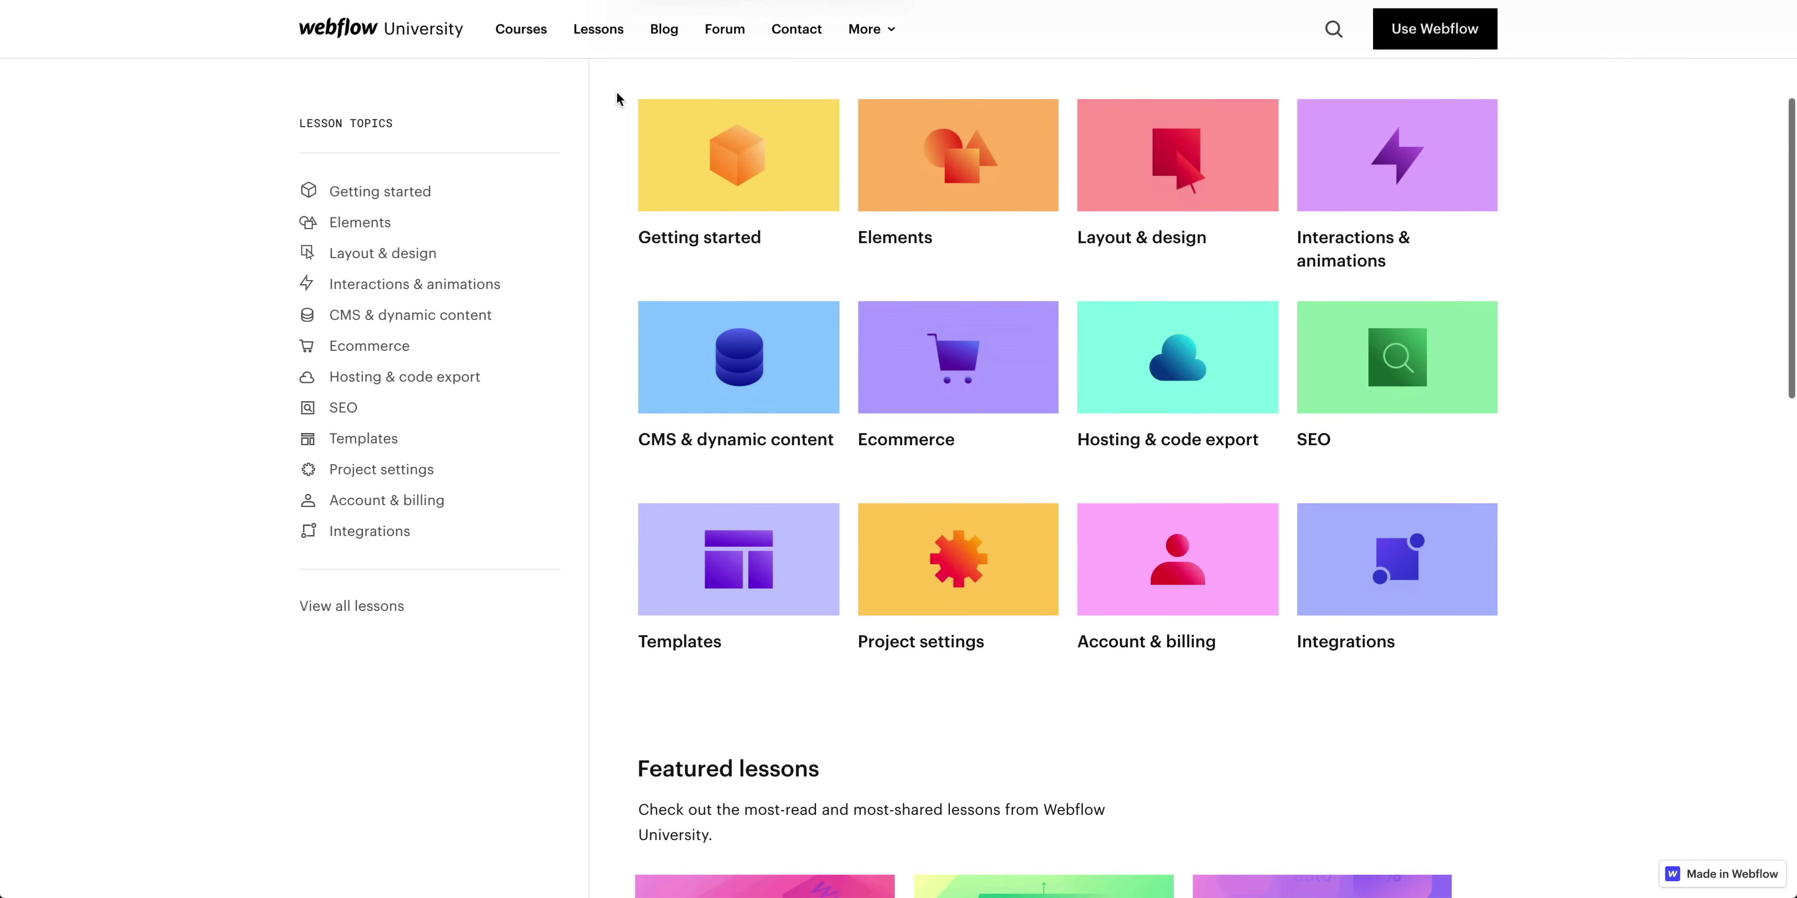
{"action": "left_click", "coordinate": [531, 254]}
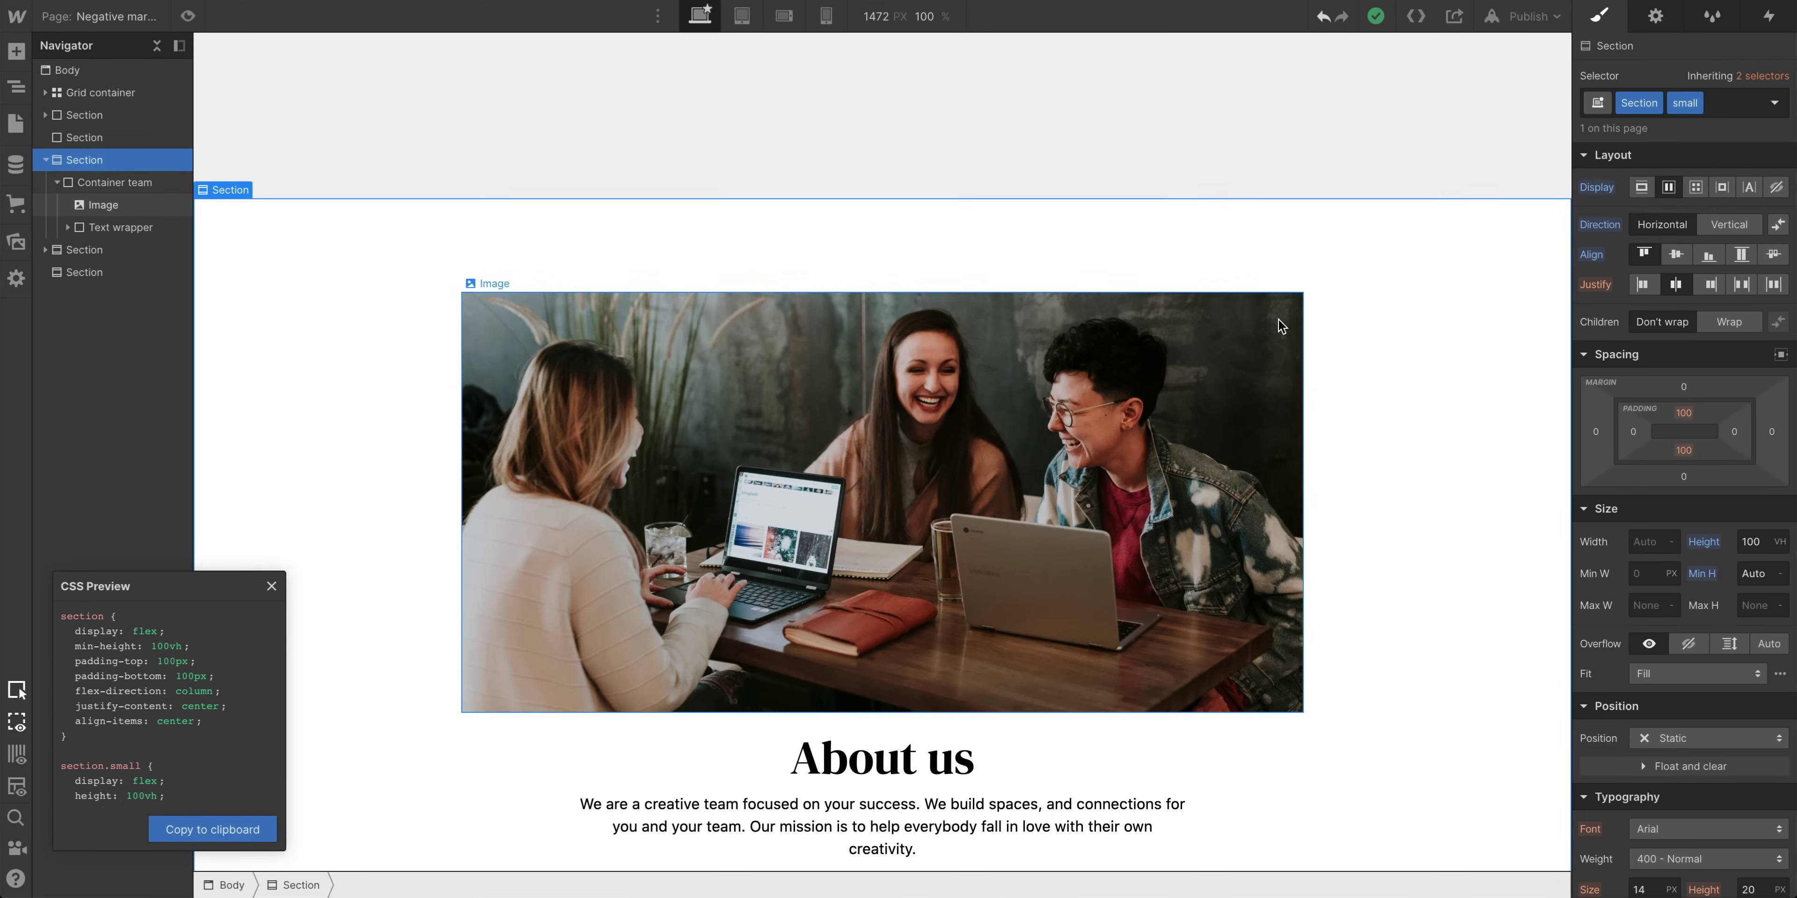
Select the About Us image and drag its top margin to -200 px
{"action": "left_click", "coordinate": [1281, 325]}
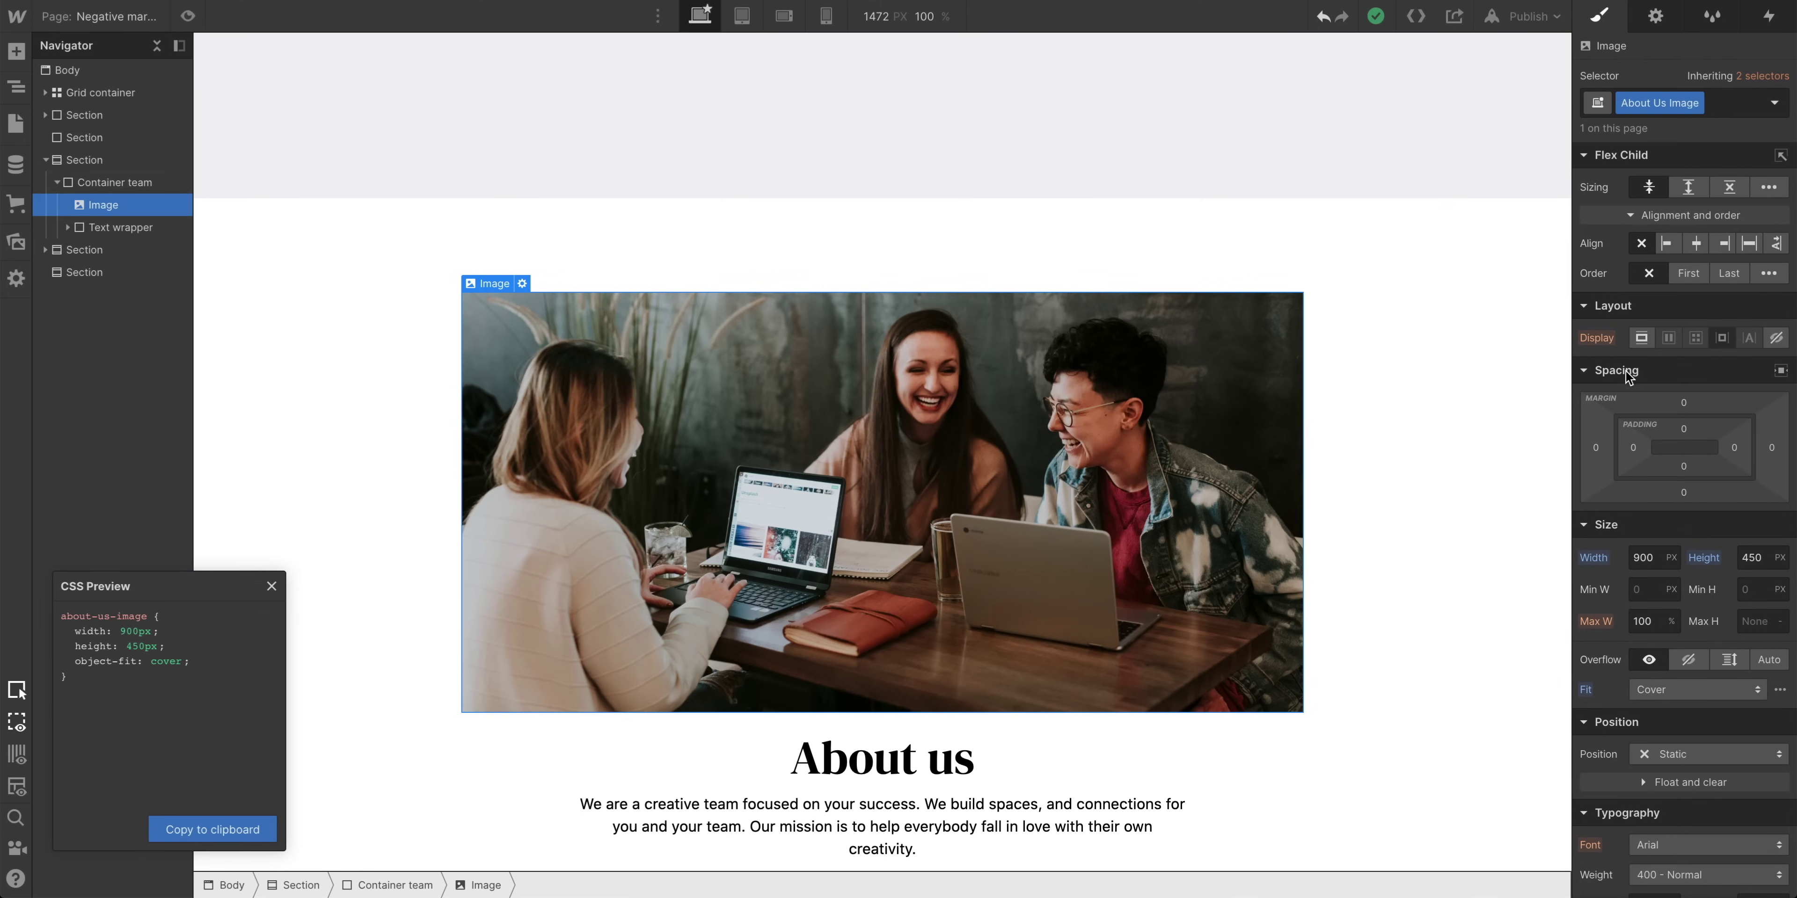
{"action": "left_click_drag", "start_coordinate": [1682, 409], "coordinate": [1676, 586]}
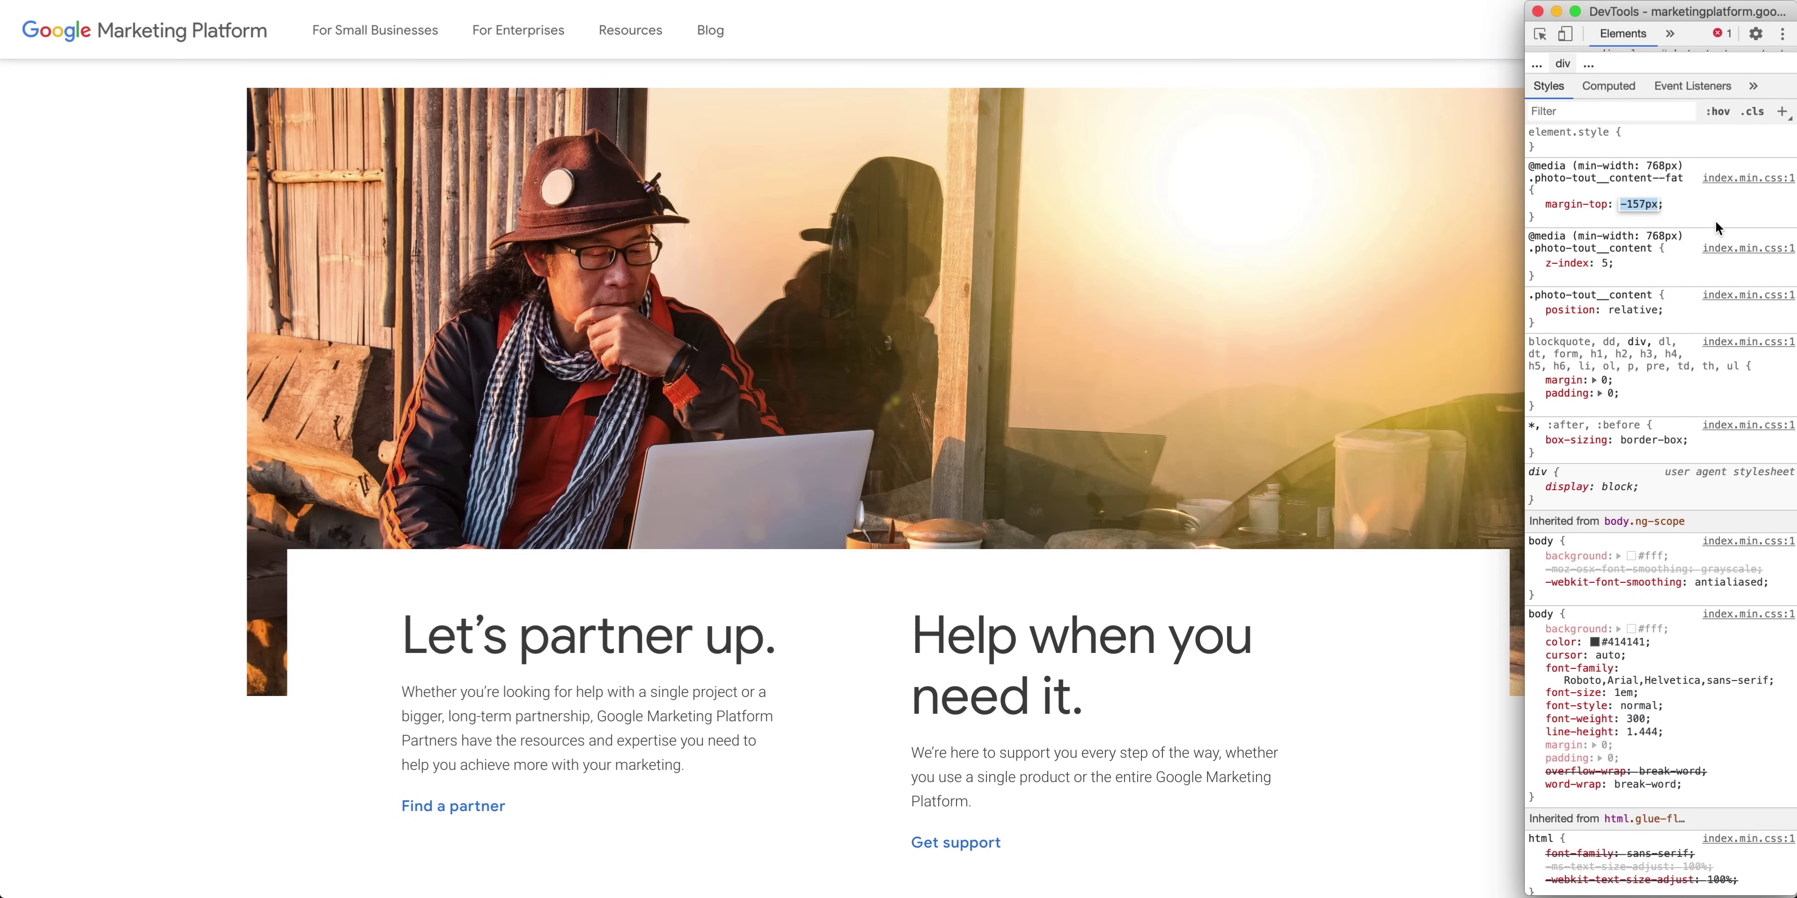
Decrease the content block's margin-top to -257px with Shift+Down
{"action": "key", "text": "shift+Down"}
{"action": "key", "text": "shift+Down"}
{"action": "key", "text": "shift+Down"}
{"action": "key", "text": "shift+Down"}
{"action": "key", "text": "shift+Down"}
{"action": "key", "text": "shift+Down"}
{"action": "key", "text": "shift+Down"}
{"action": "key", "text": "shift+Down"}
{"action": "key", "text": "shift+Down"}
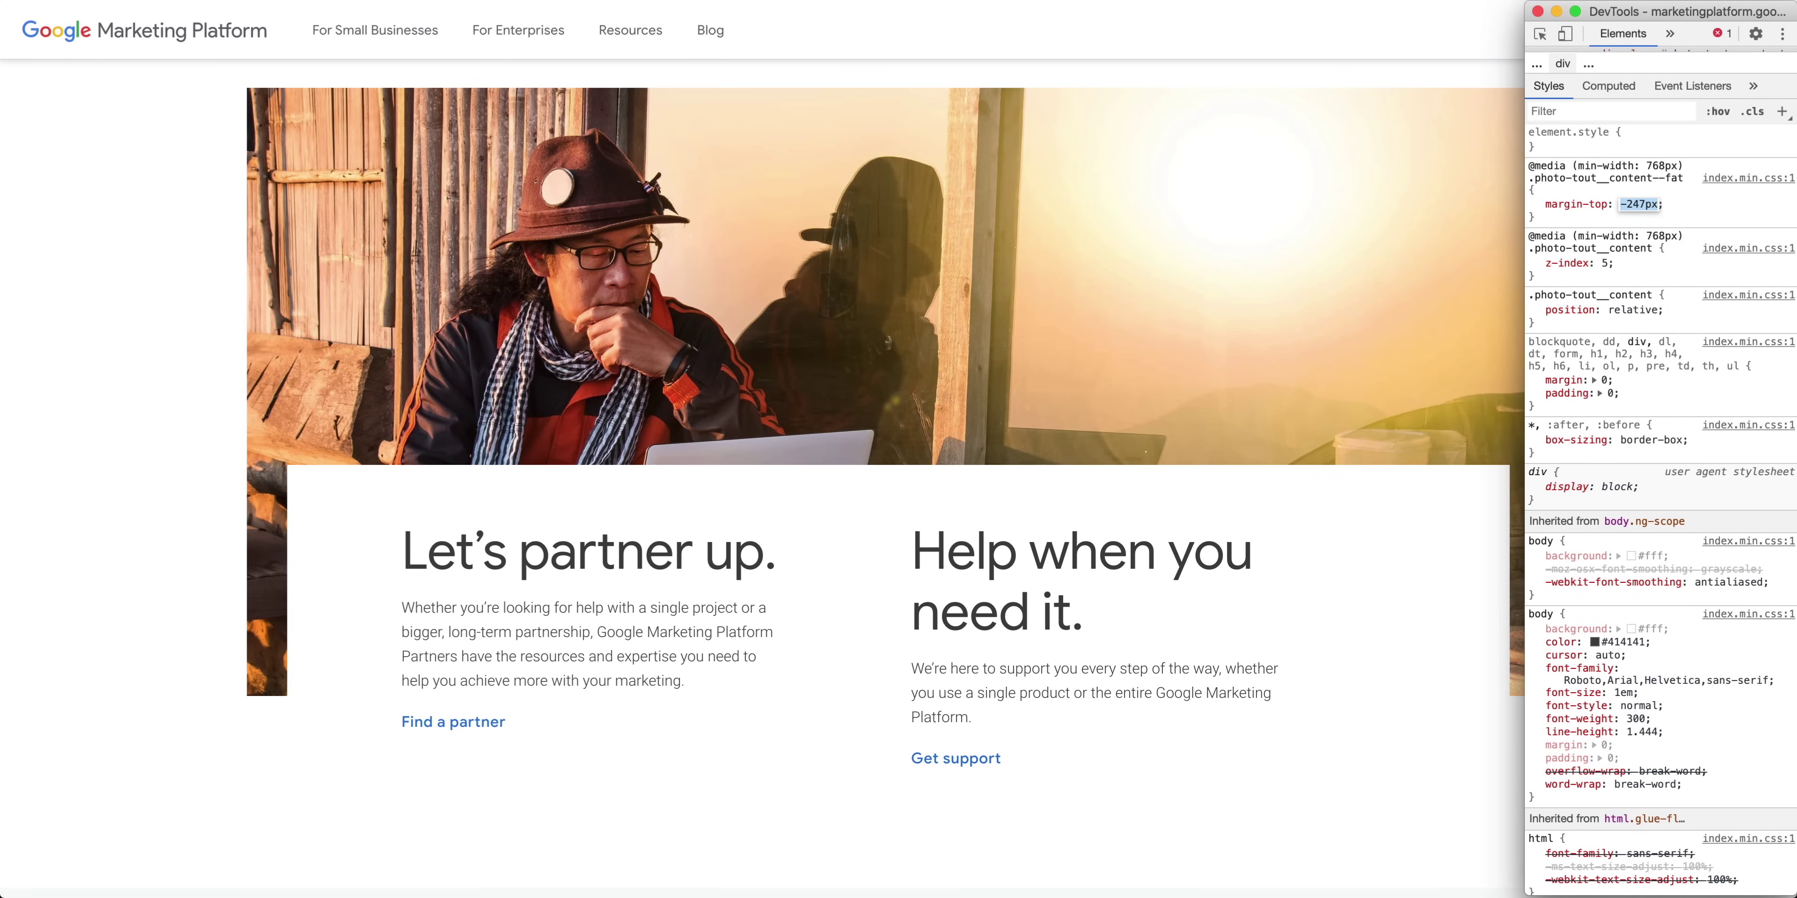
{"action": "key", "text": "shift+Down"}
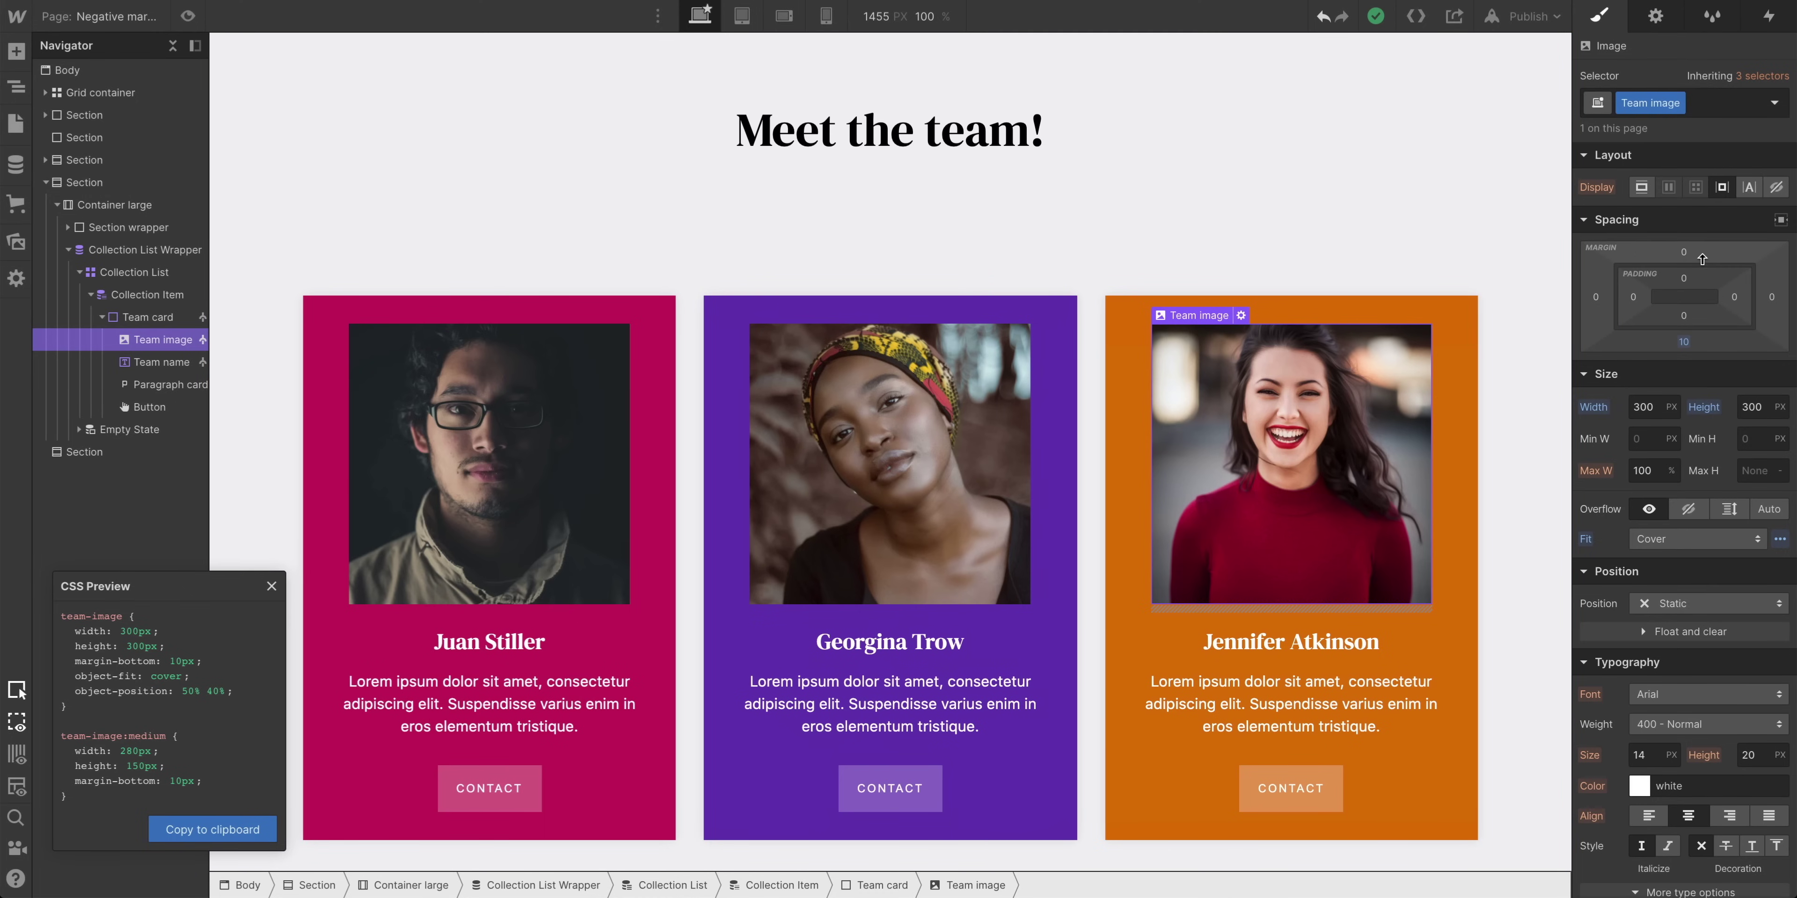
Give the team images a negative top margin so they overlap their cards' top edges
{"action": "left_click_drag", "start_coordinate": [1706, 255], "coordinate": [1711, 370]}
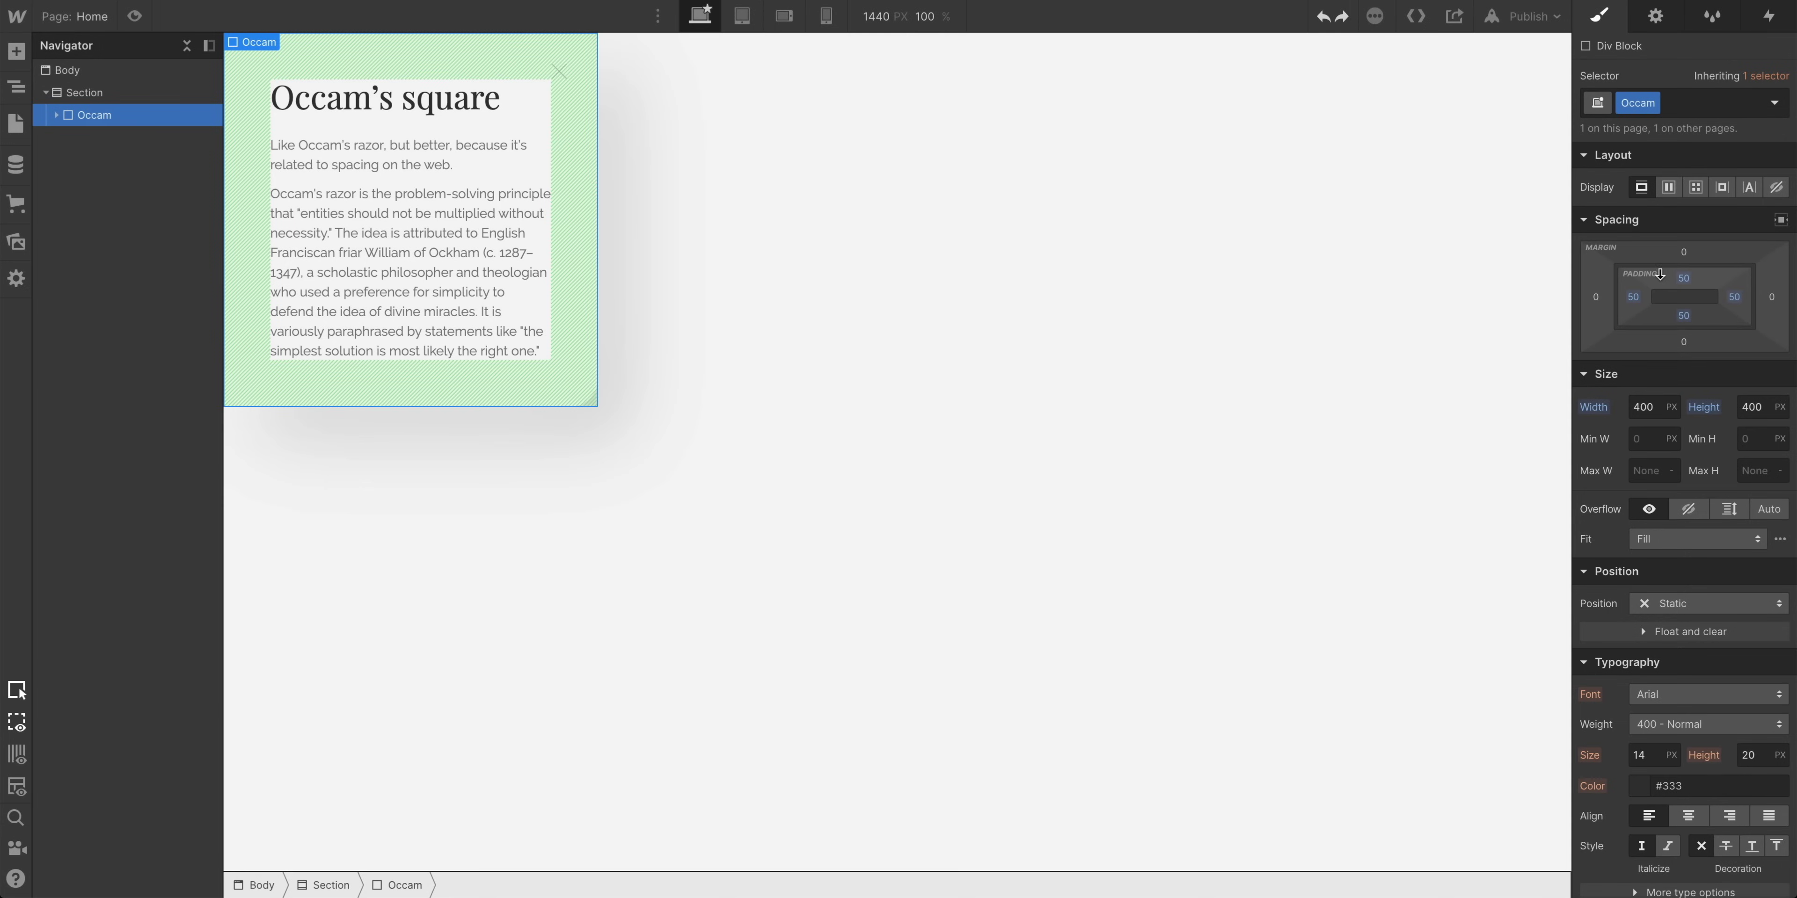
Give the Occam's square card 248 top and 528 left margins, then narrow the canvas to 1280px
{"action": "left_click_drag", "start_coordinate": [1683, 252], "coordinate": [1691, 25]}
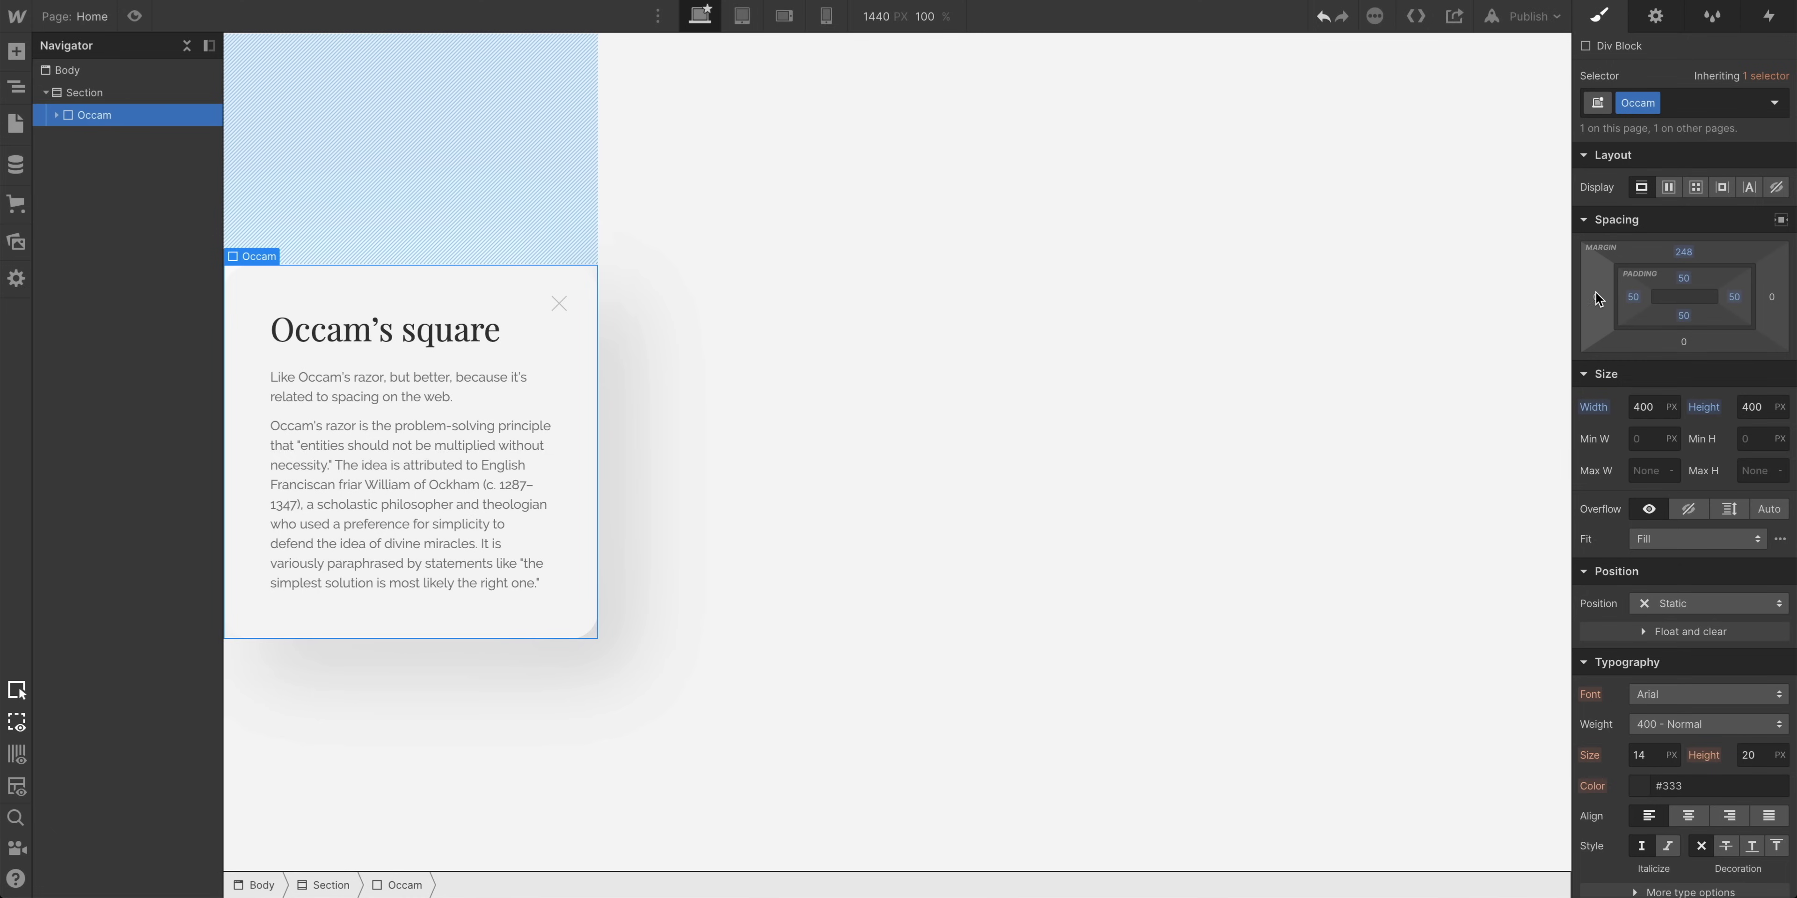
{"action": "left_click_drag", "start_coordinate": [1598, 298], "coordinate": [1100, 341]}
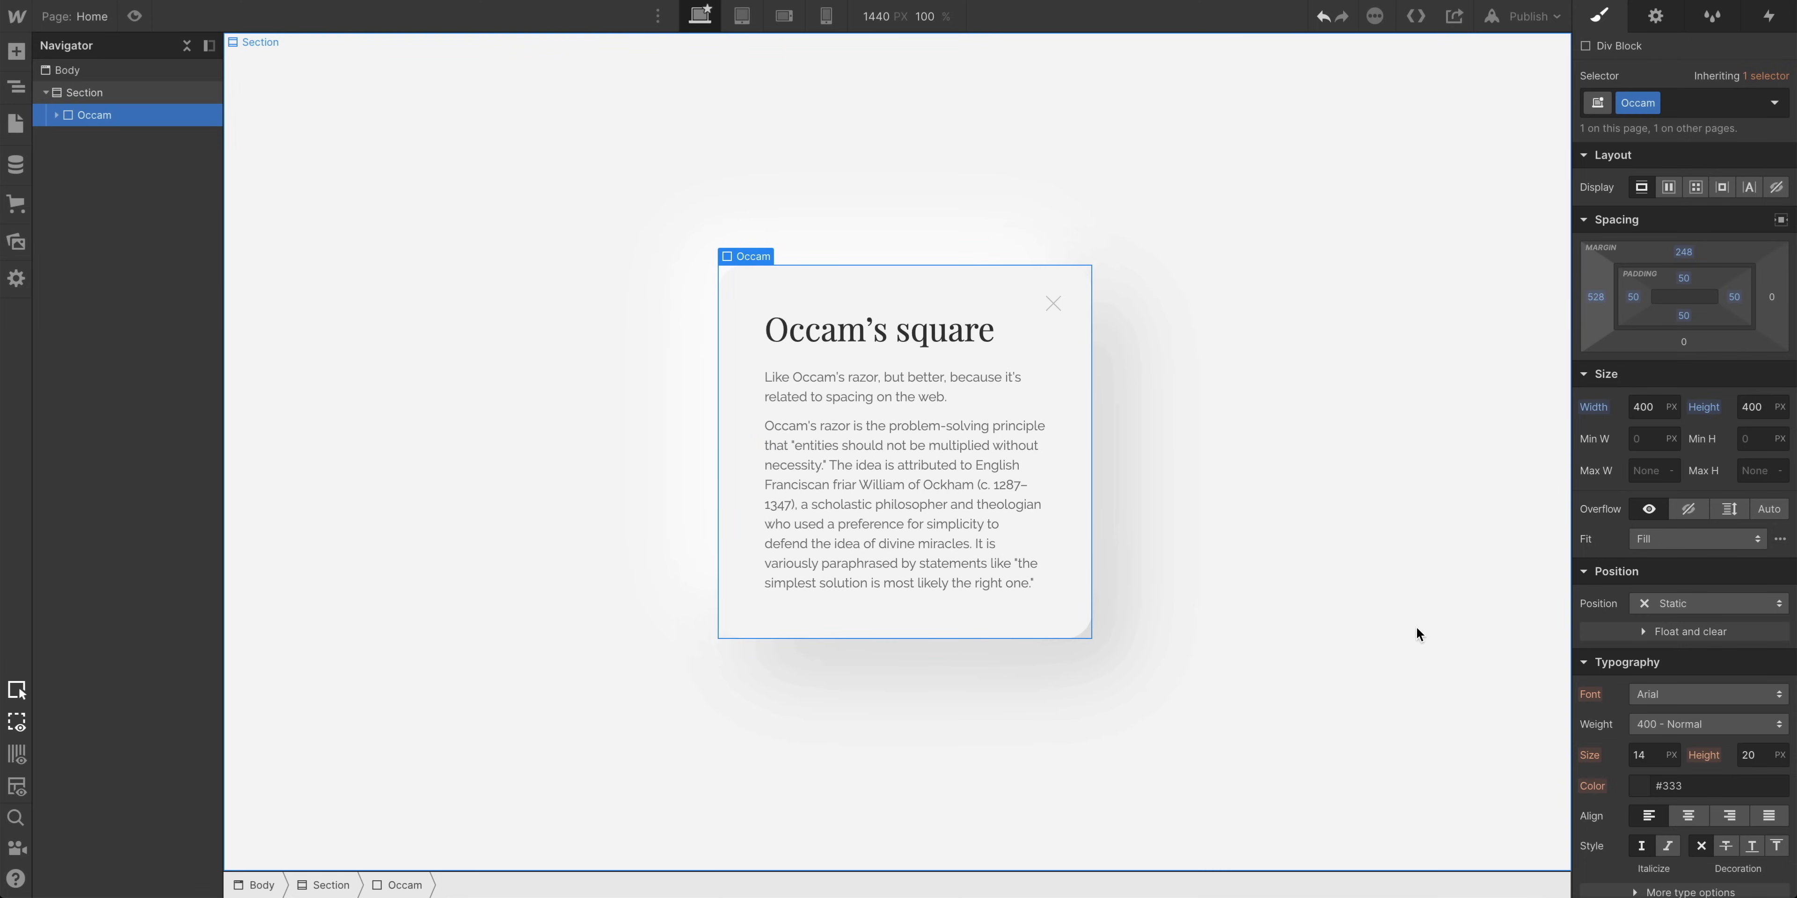
{"action": "left_click_drag", "start_coordinate": [1567, 750], "coordinate": [1497, 739]}
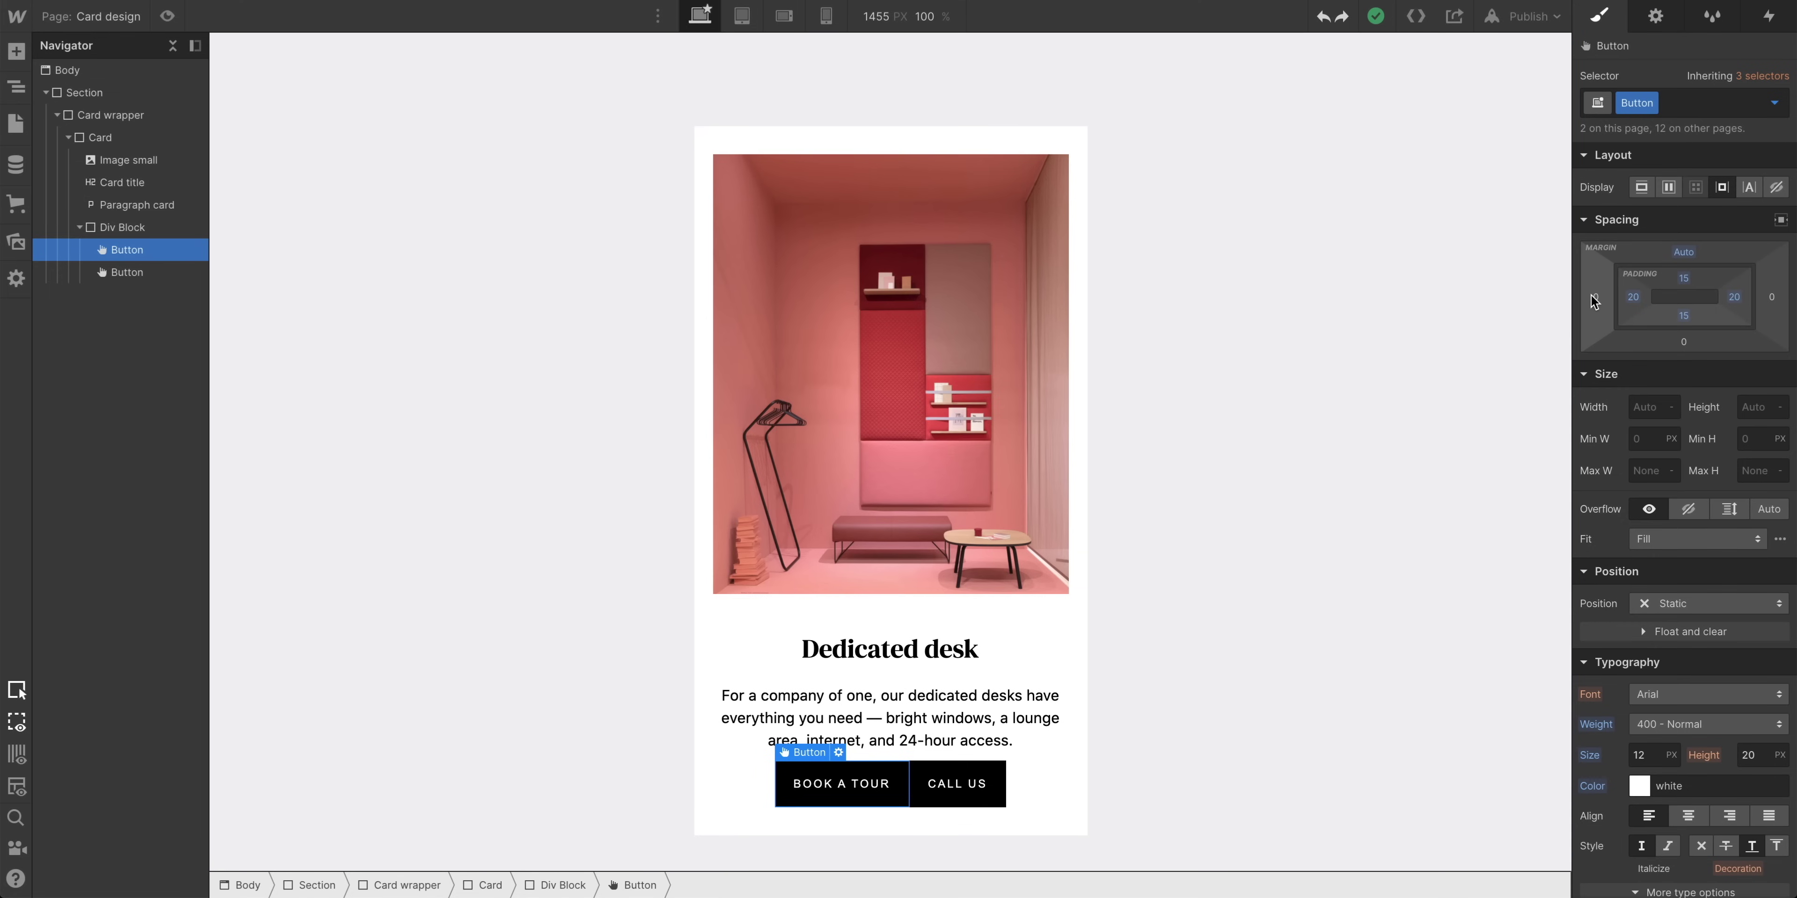
Give the card button small left and right margins
{"action": "left_click_drag", "start_coordinate": [1590, 295], "coordinate": [1572, 300]}
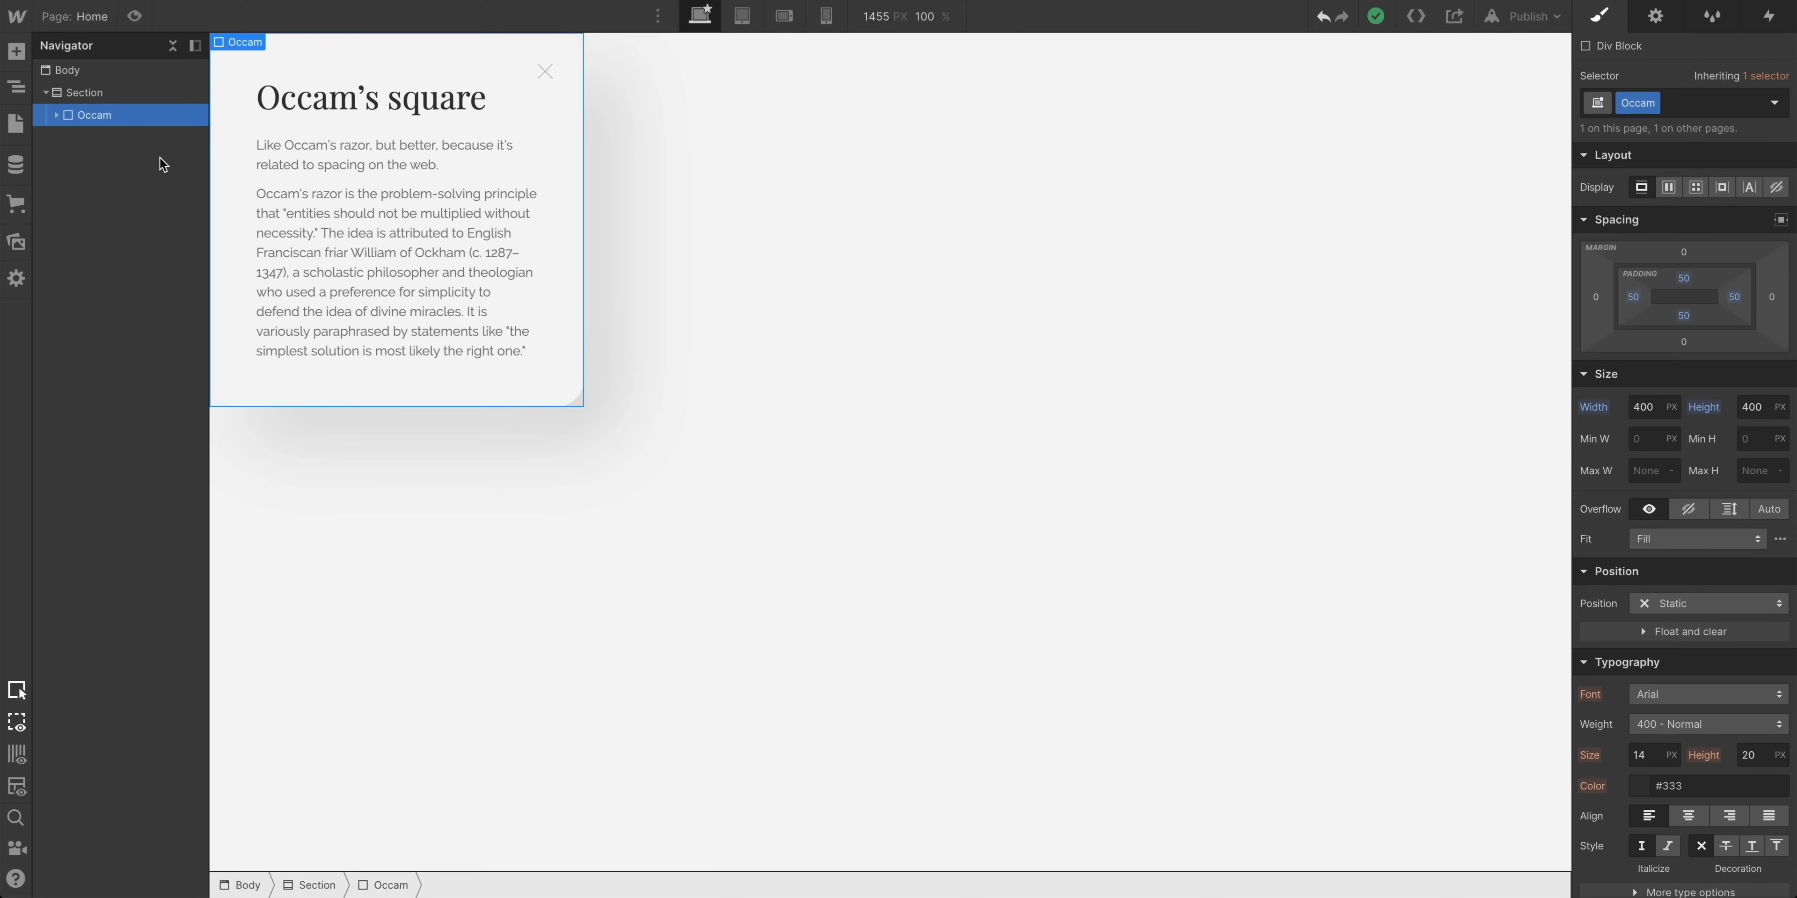
Make the Occam card's section a flex container with items aligned and justified to center
{"action": "left_click", "coordinate": [146, 93]}
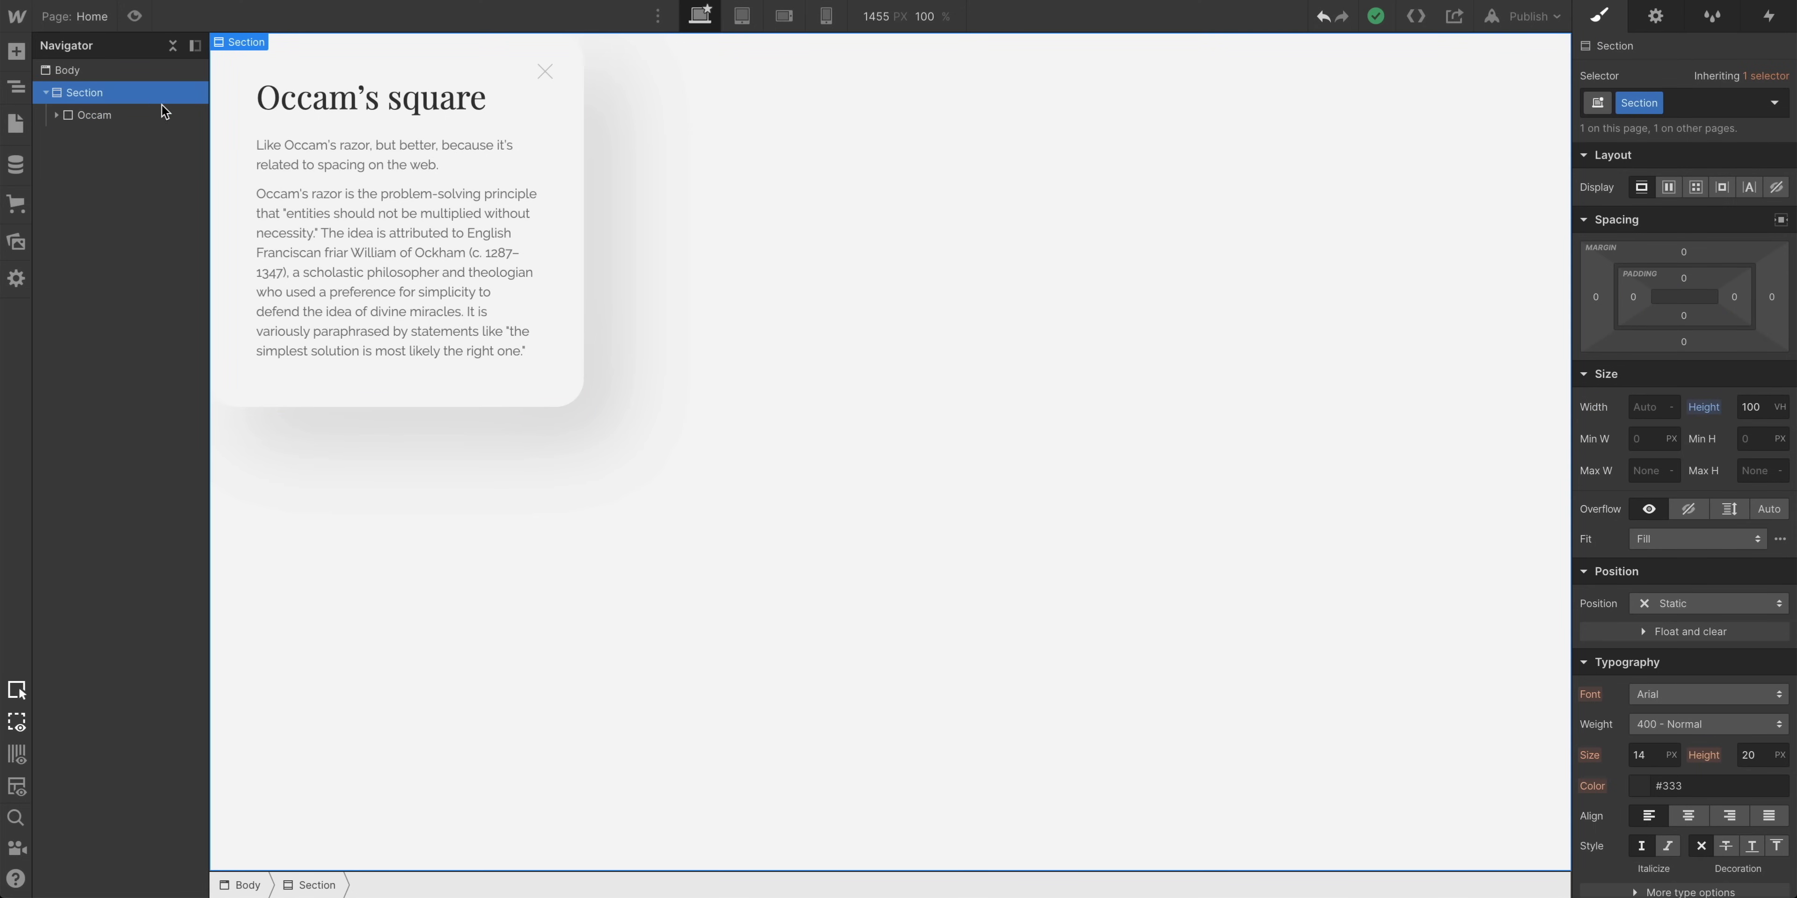
{"action": "left_click", "coordinate": [1669, 188]}
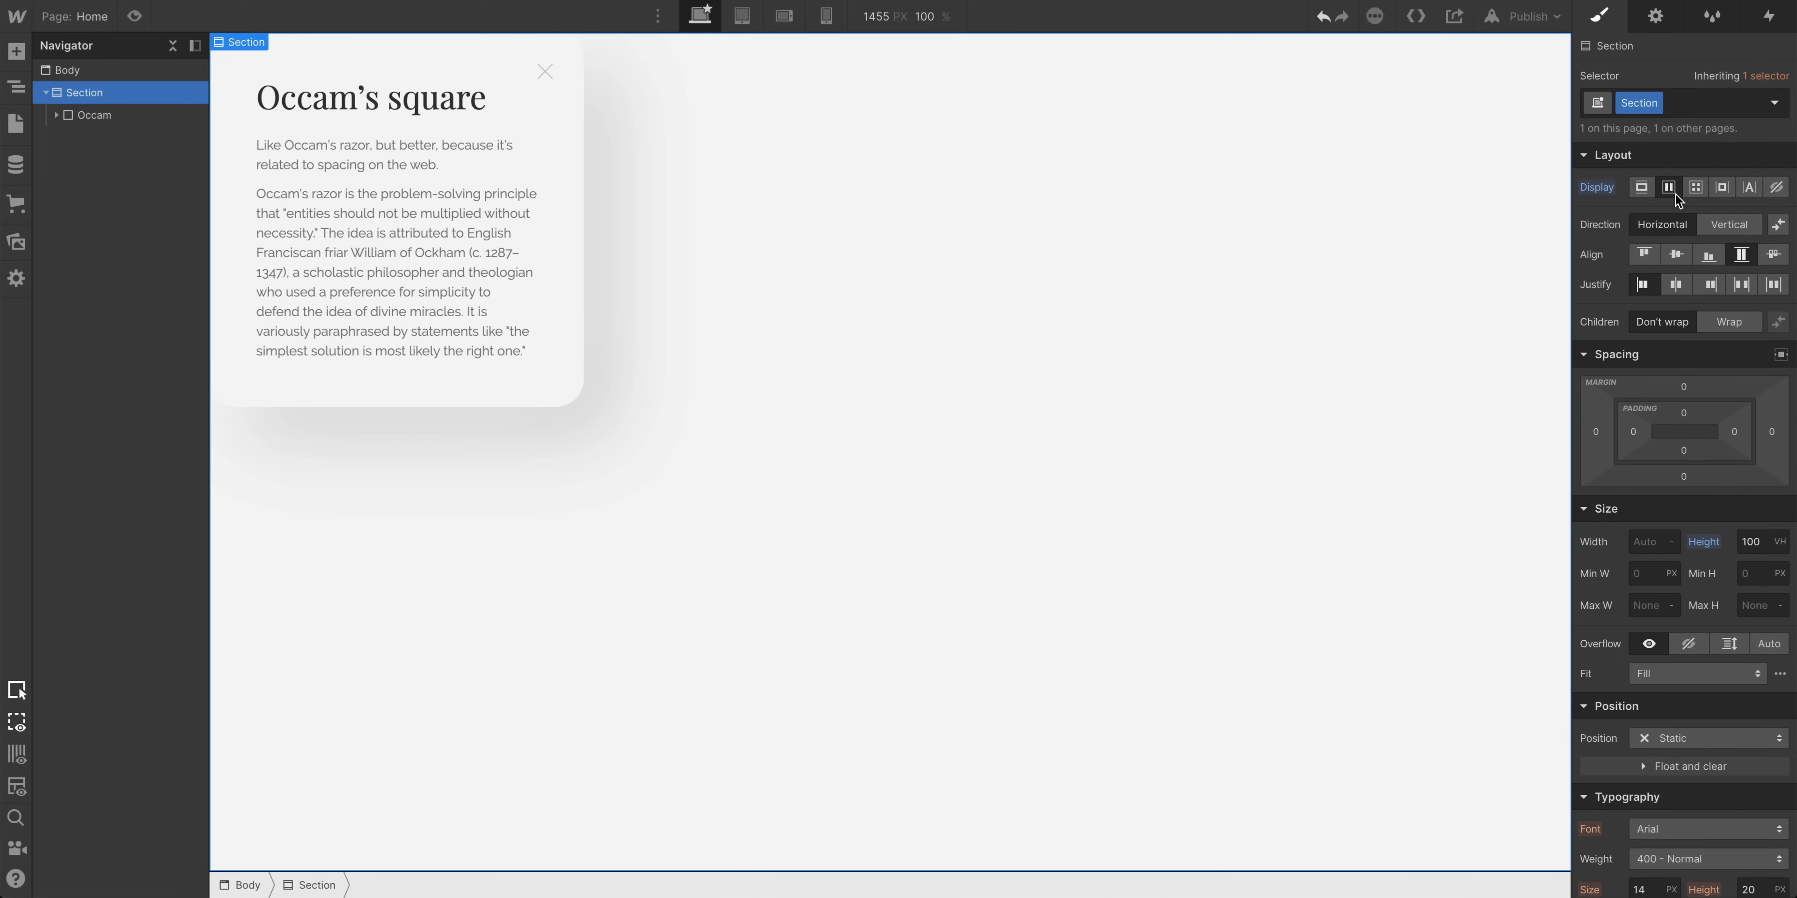
{"action": "left_click", "coordinate": [1685, 254]}
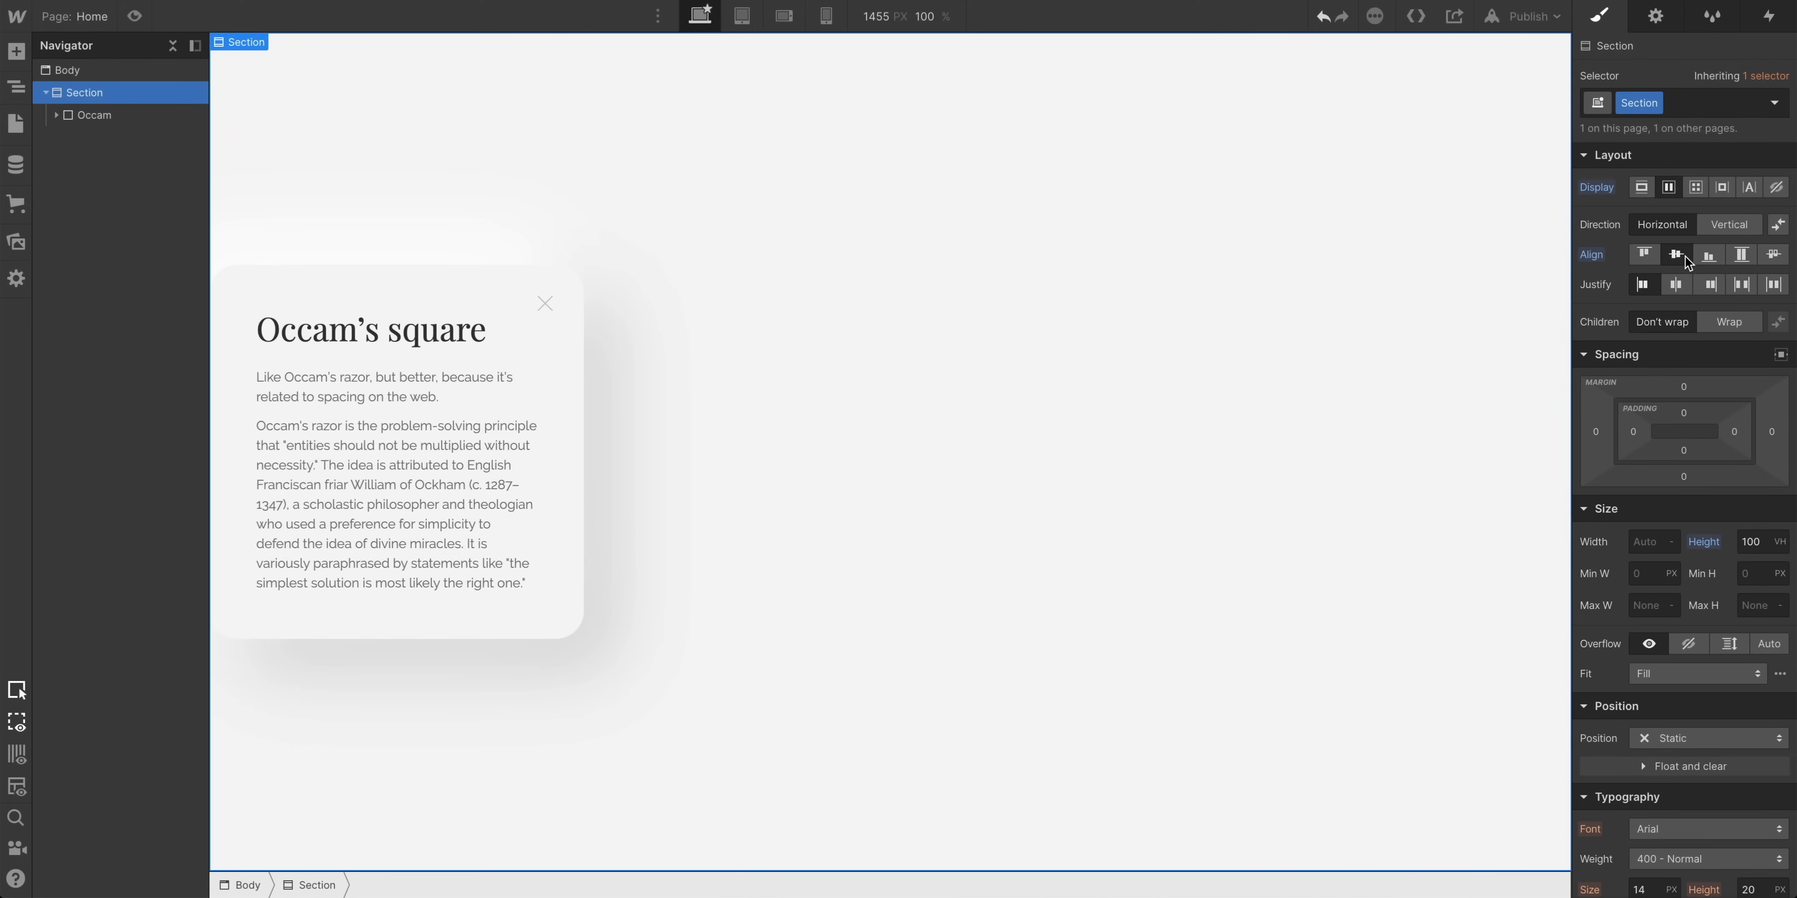
{"action": "left_click", "coordinate": [1681, 284]}
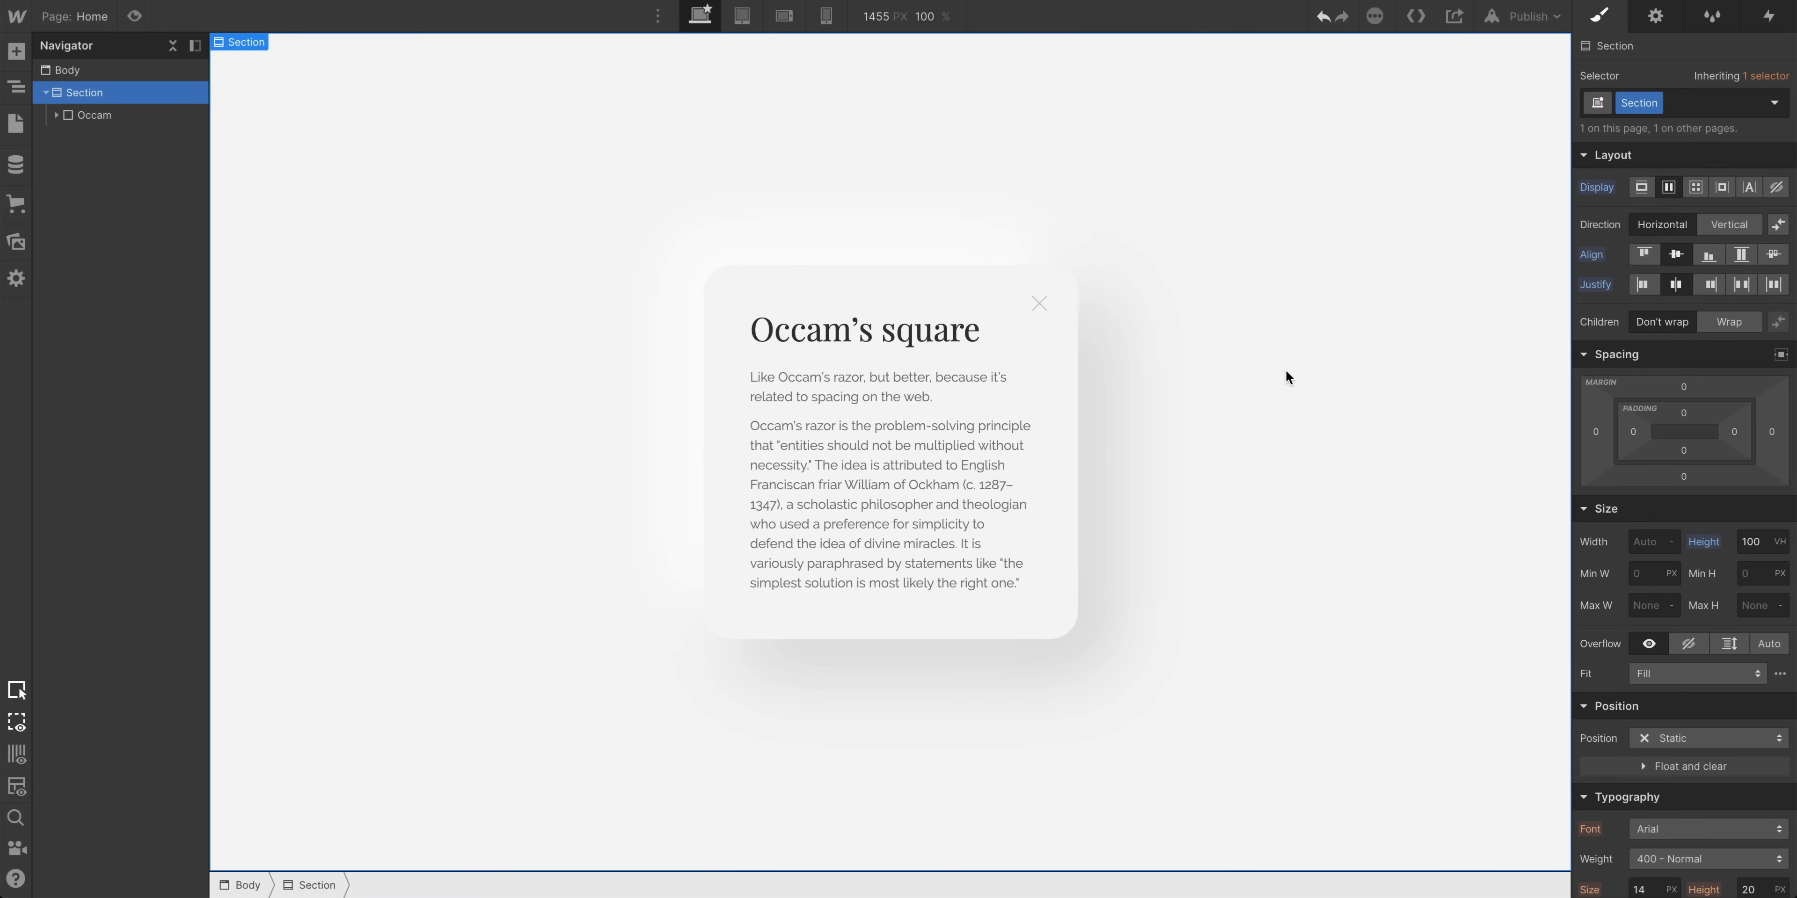
Duplicate the Occam card and space the two copies apart with 40px side margins
{"action": "left_click", "coordinate": [1061, 364]}
{"action": "key", "text": "ctrl+d"}
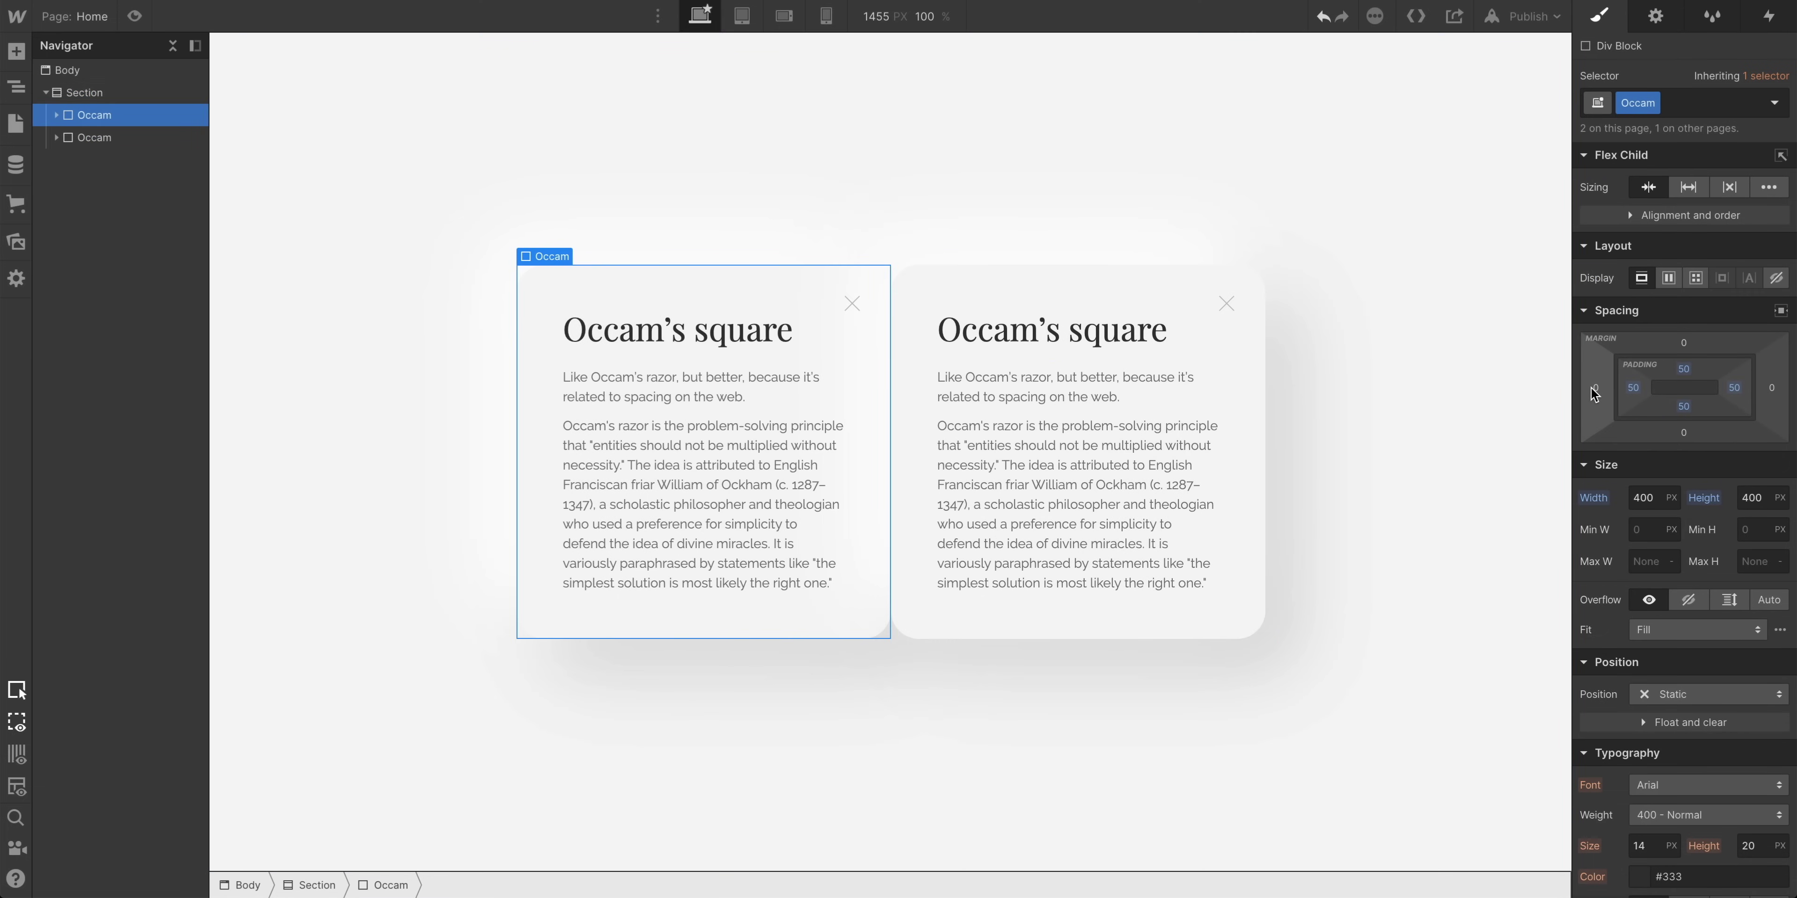
{"action": "left_click_drag", "start_coordinate": [1594, 394], "coordinate": [1553, 395]}
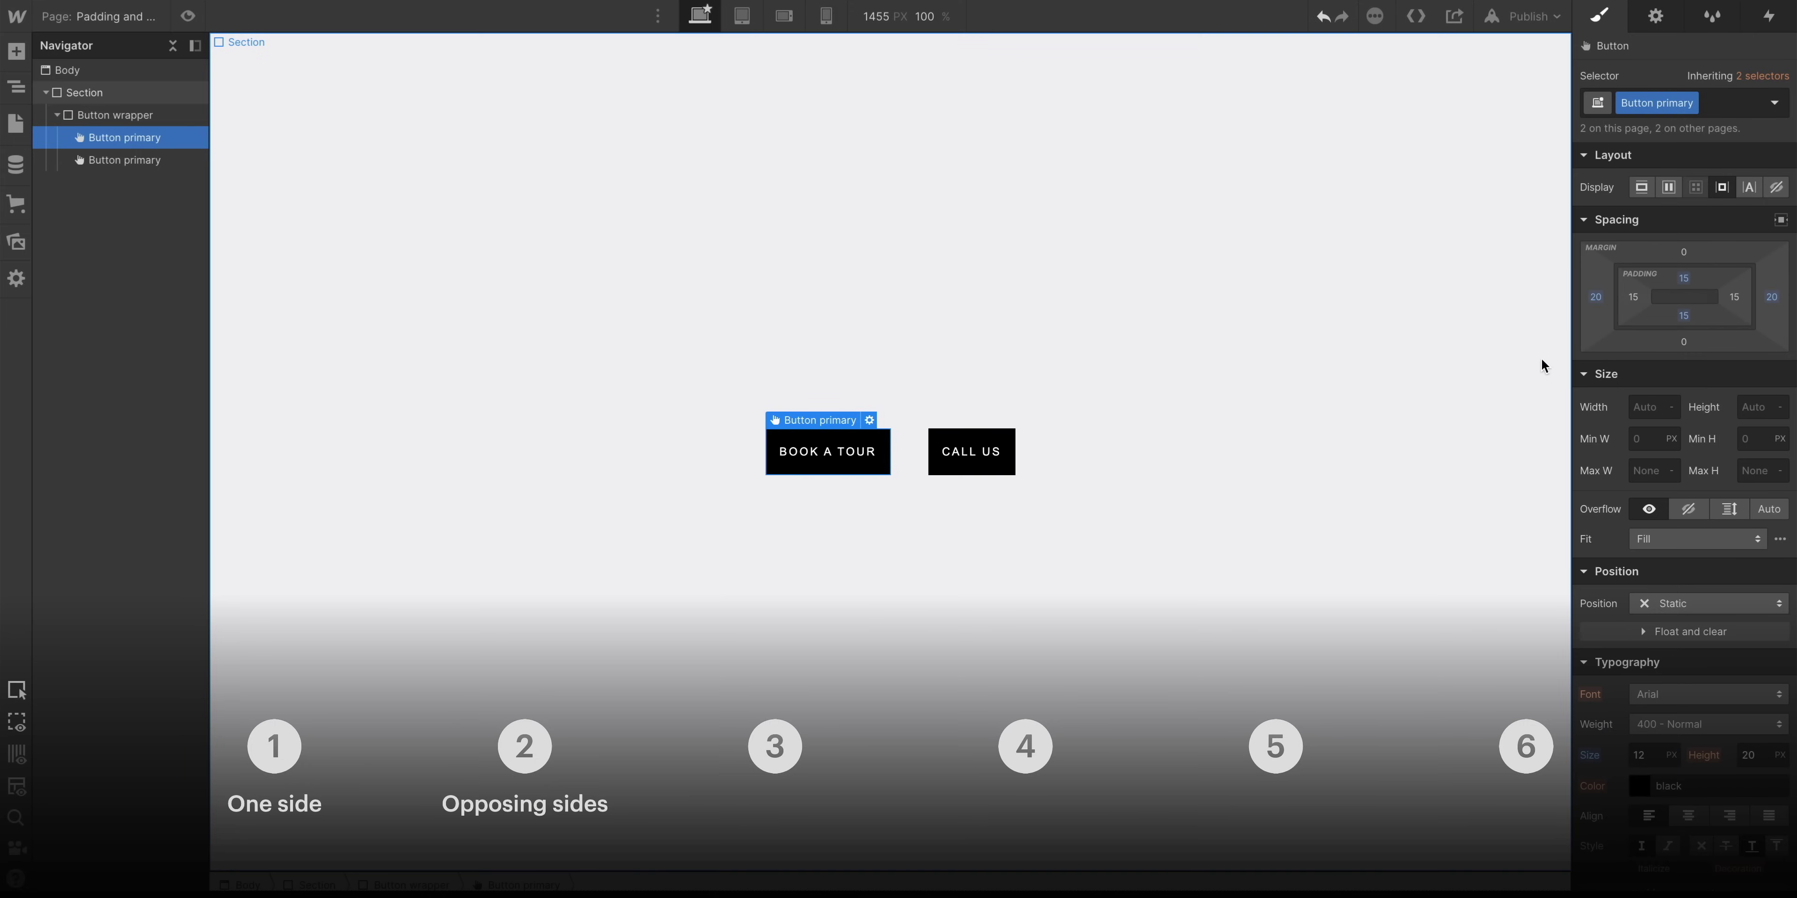
Set BOOK A TOUR side padding to 22, auto-center the wrapper, raise team images to -121, narrow the canvas
{"action": "left_click_drag", "start_coordinate": [1636, 299], "coordinate": [1639, 305]}
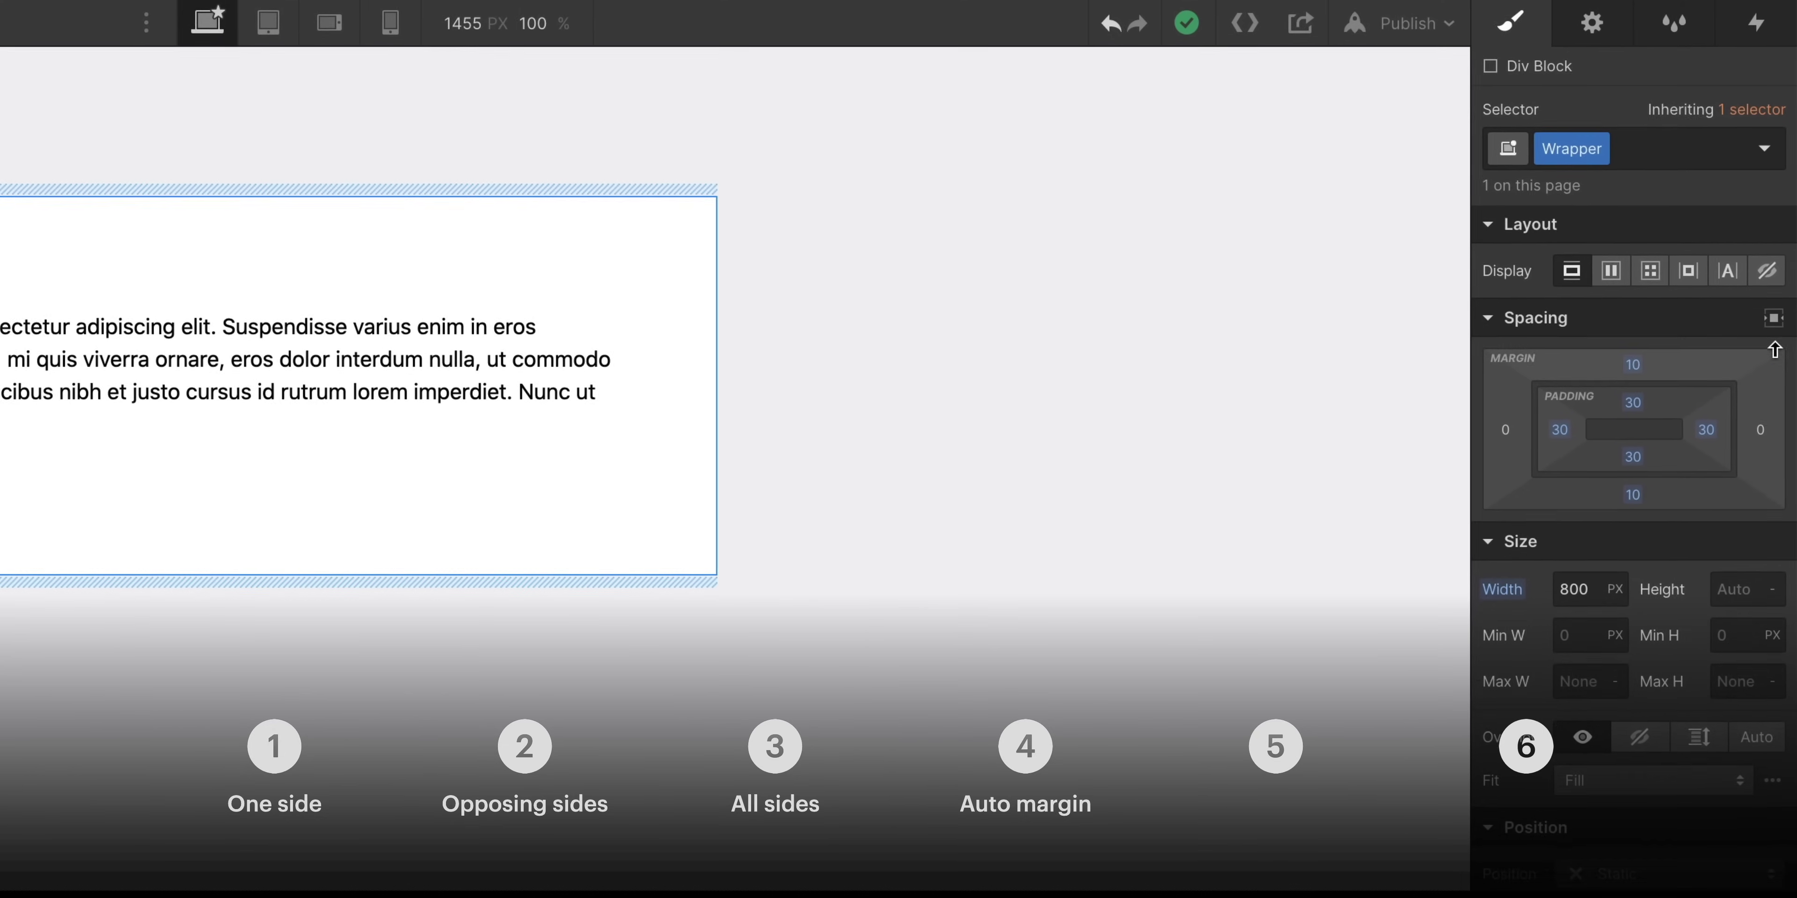
{"action": "left_click", "coordinate": [1778, 336]}
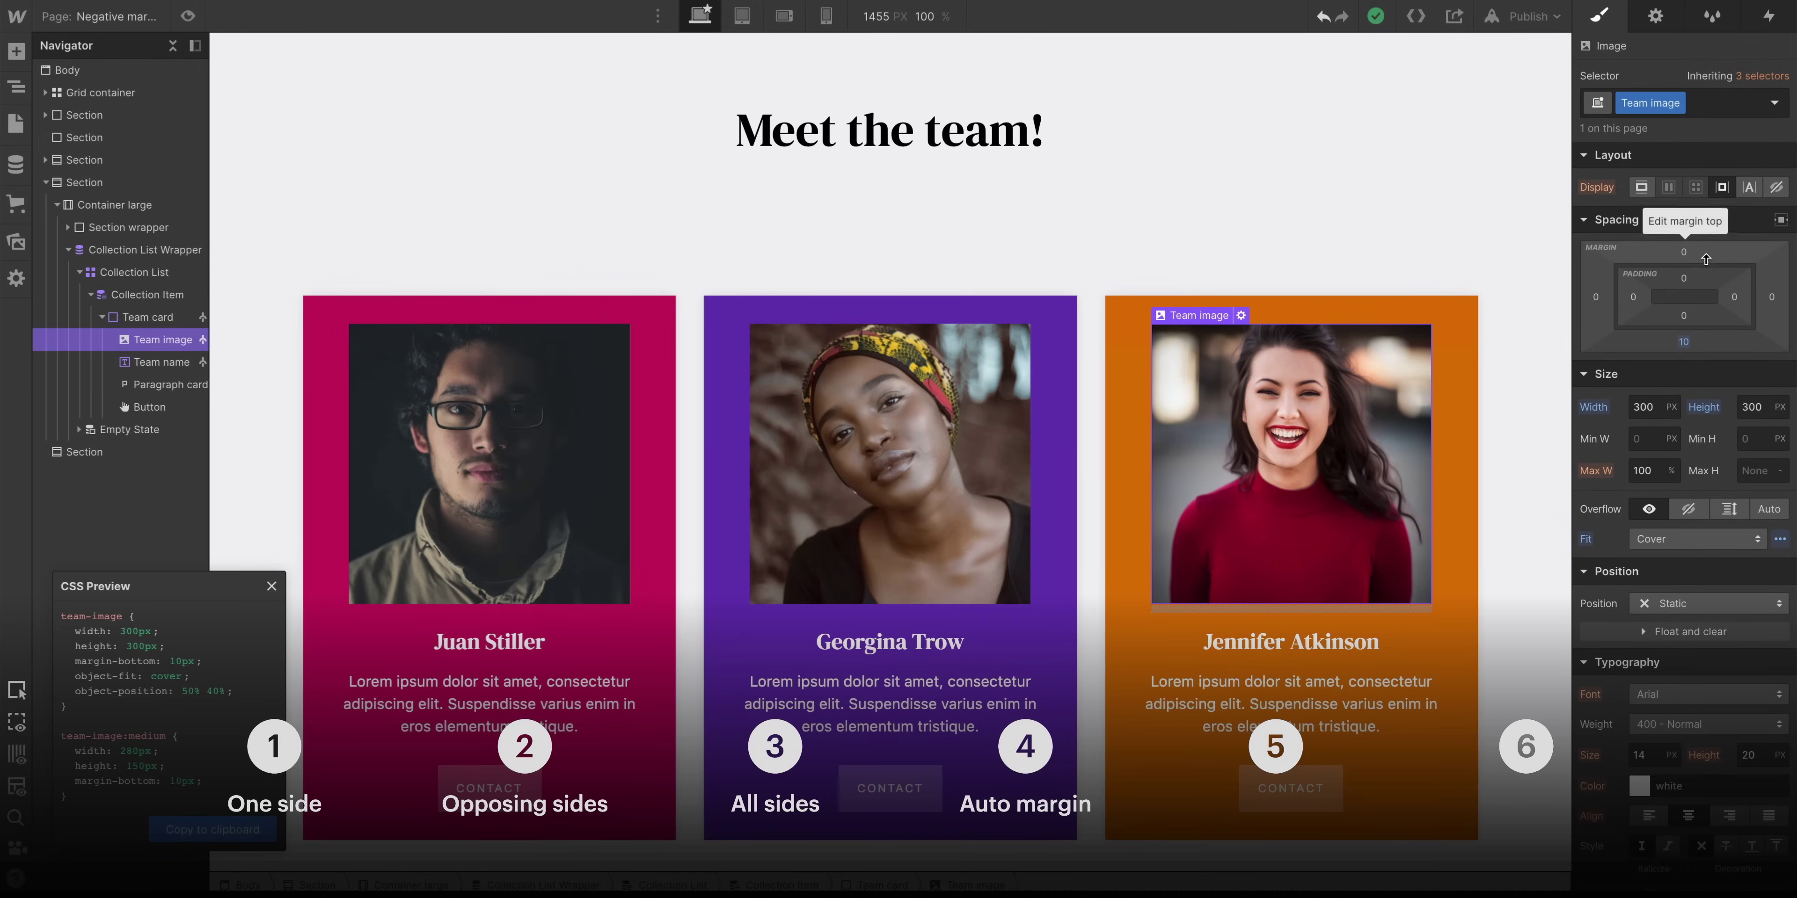
{"action": "left_click_drag", "start_coordinate": [1705, 259], "coordinate": [1709, 370]}
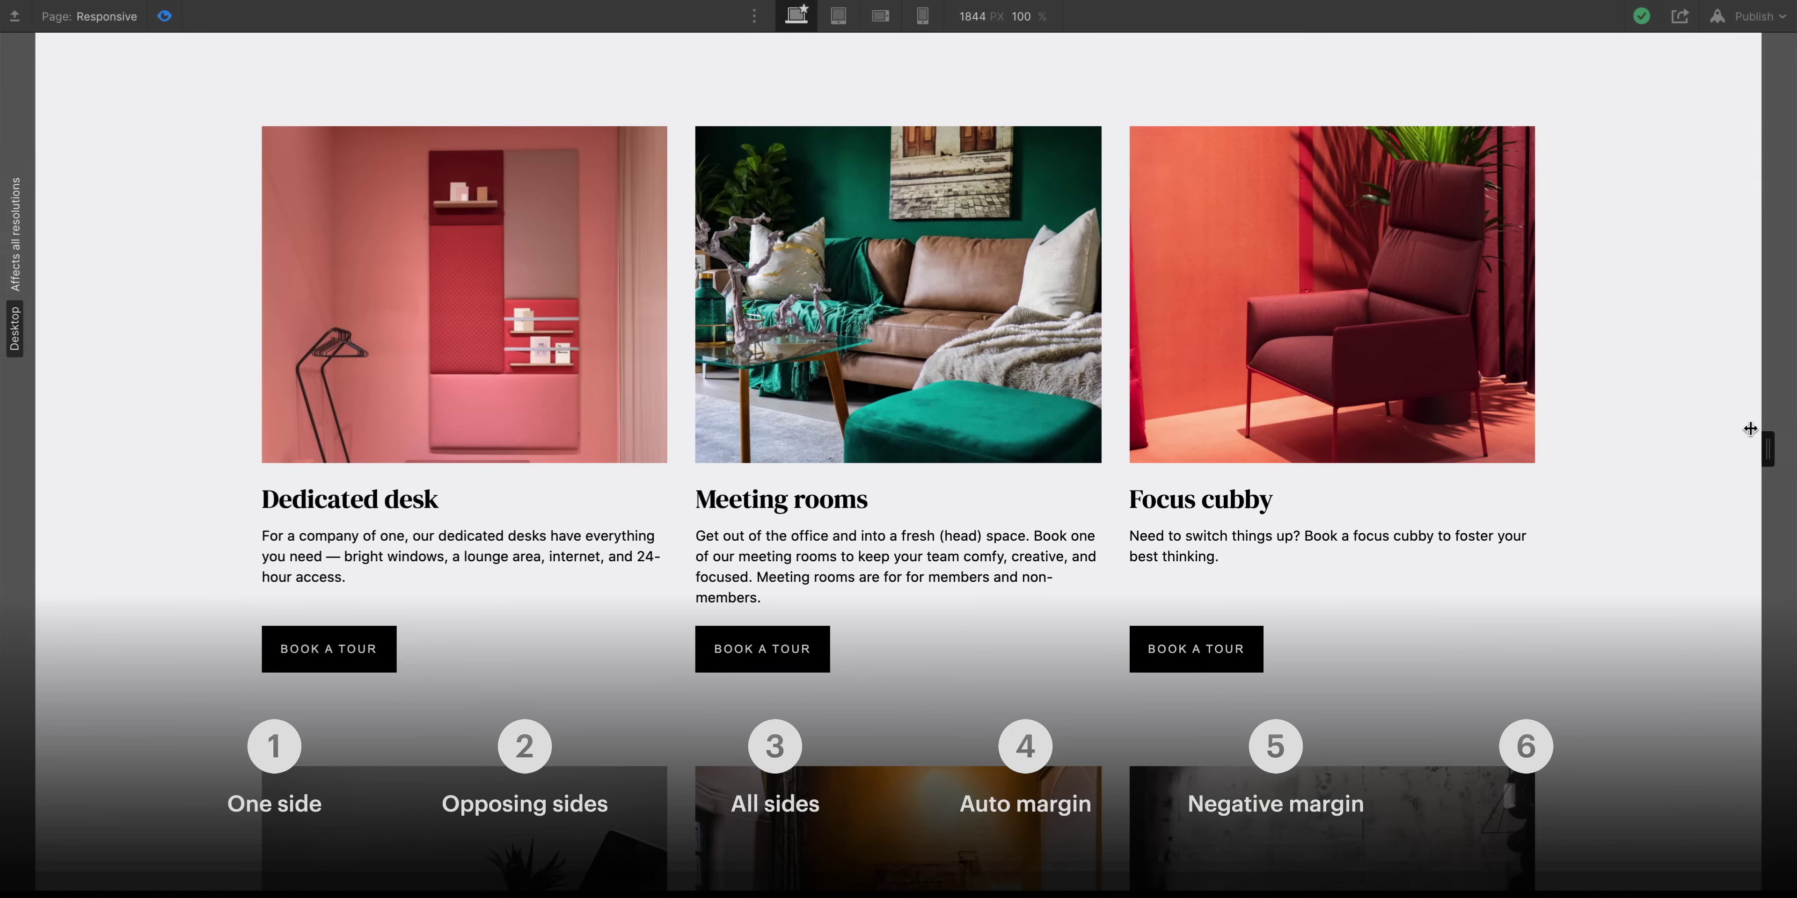
{"action": "left_click_drag", "start_coordinate": [1753, 429], "coordinate": [1056, 466]}
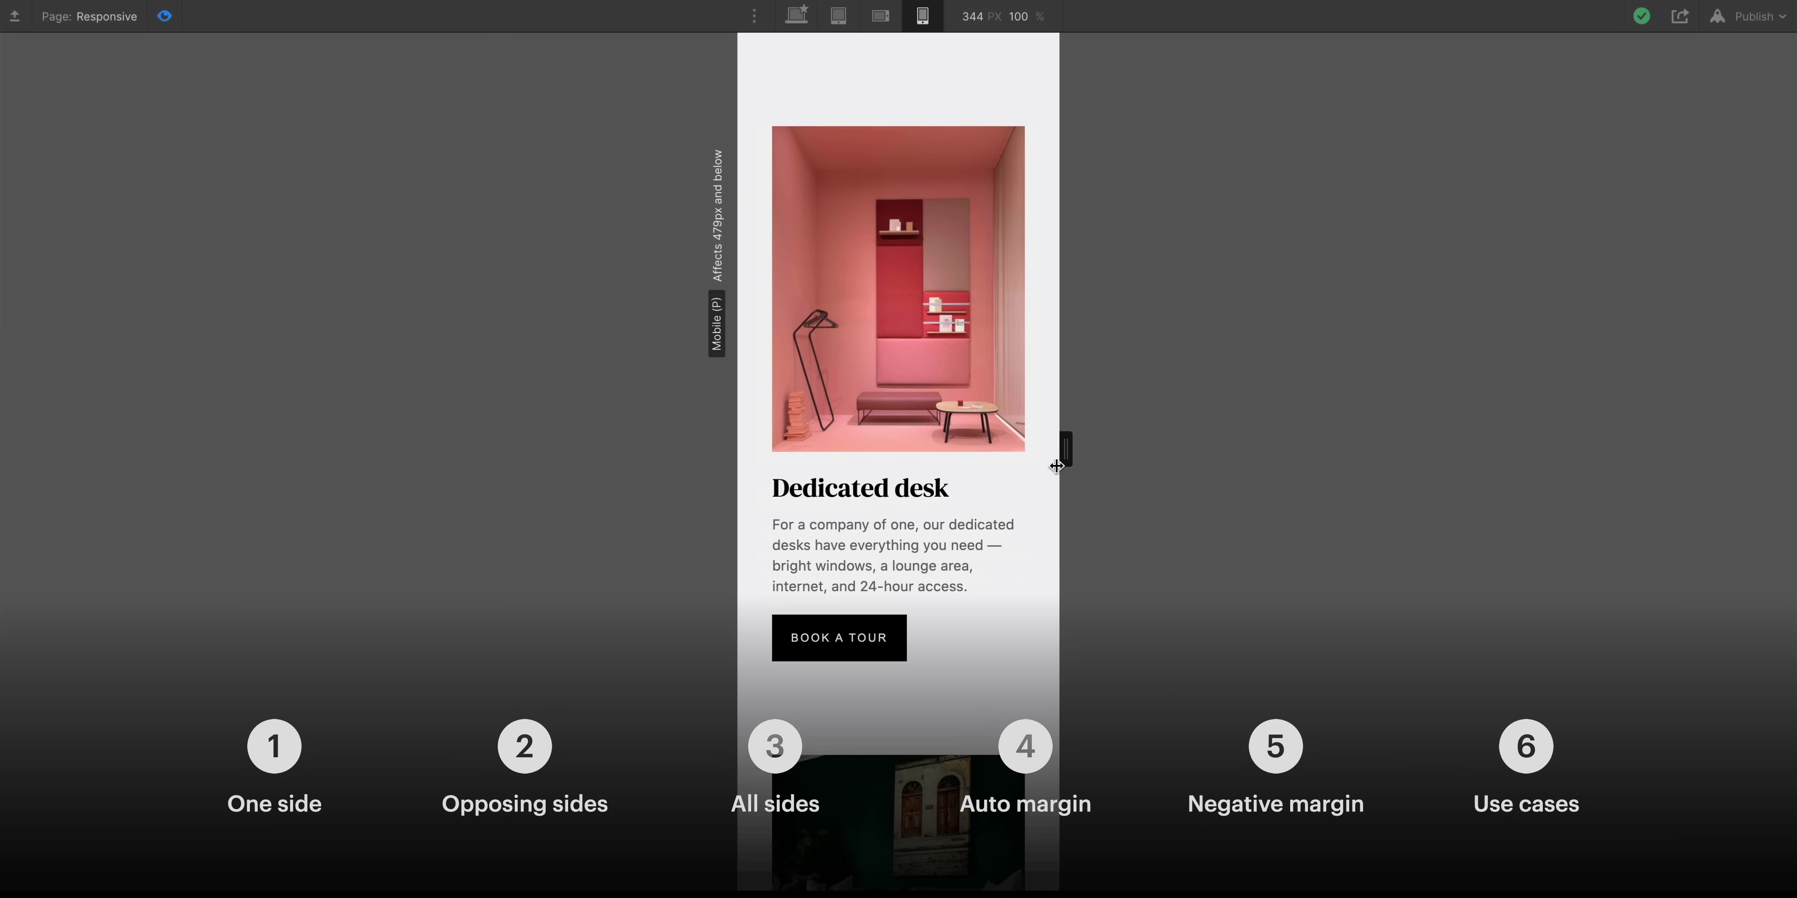